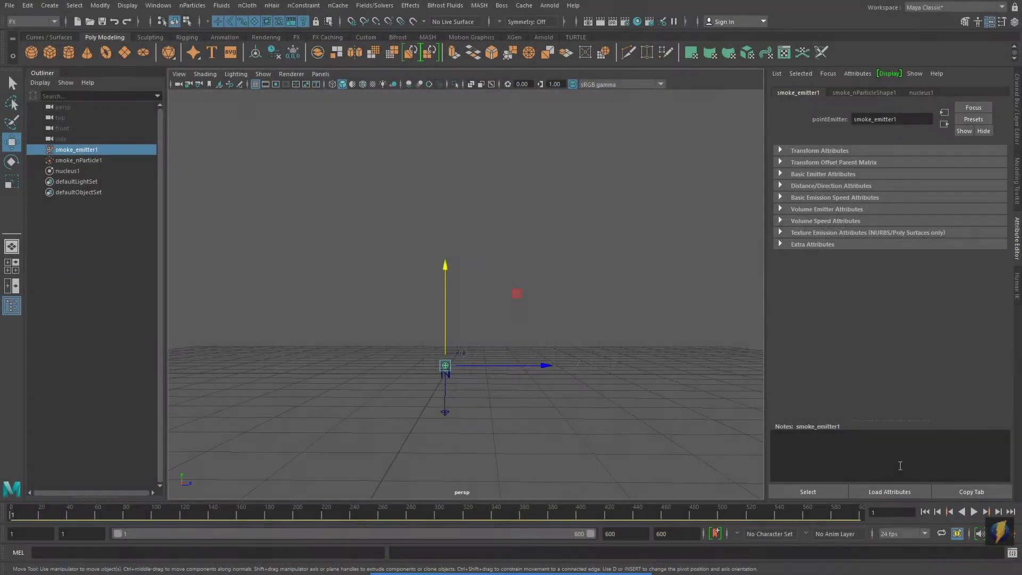
# Step: Play the green smoke simulation to frame 120, then show smoke_nParticleShape1's attributes
pyautogui.click(972, 510)
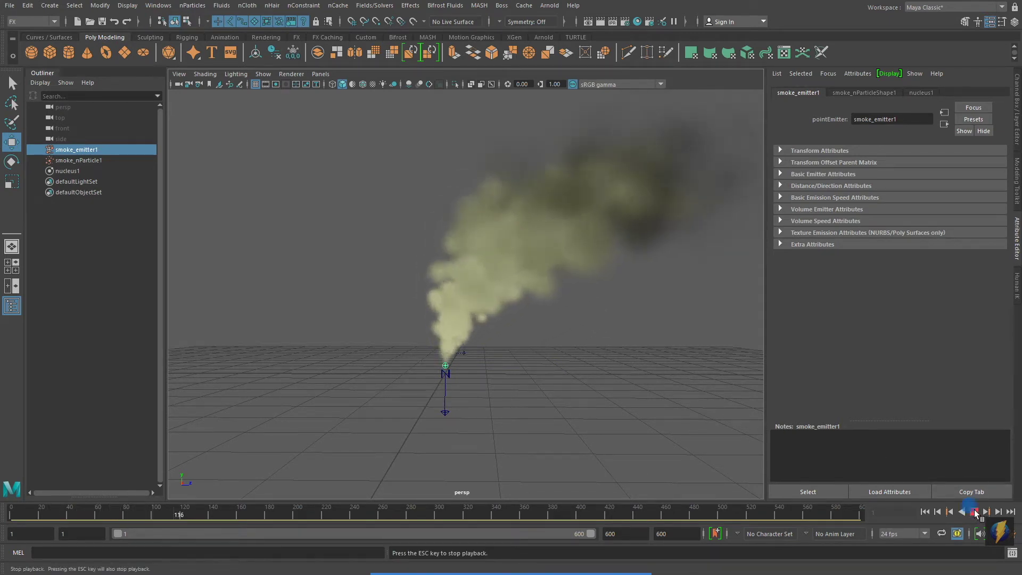
pyautogui.click(973, 511)
pyautogui.click(869, 93)
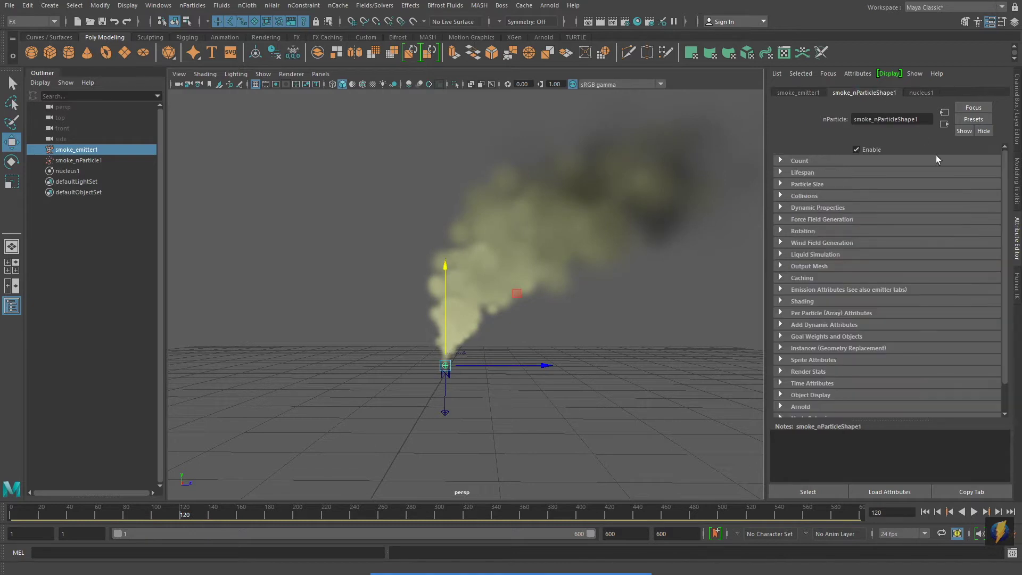
# Step: In the Shading section, change Particle Render Type from Cloud to MultiPoint
pyautogui.click(781, 303)
pyautogui.scroll(-3, 931, 322)
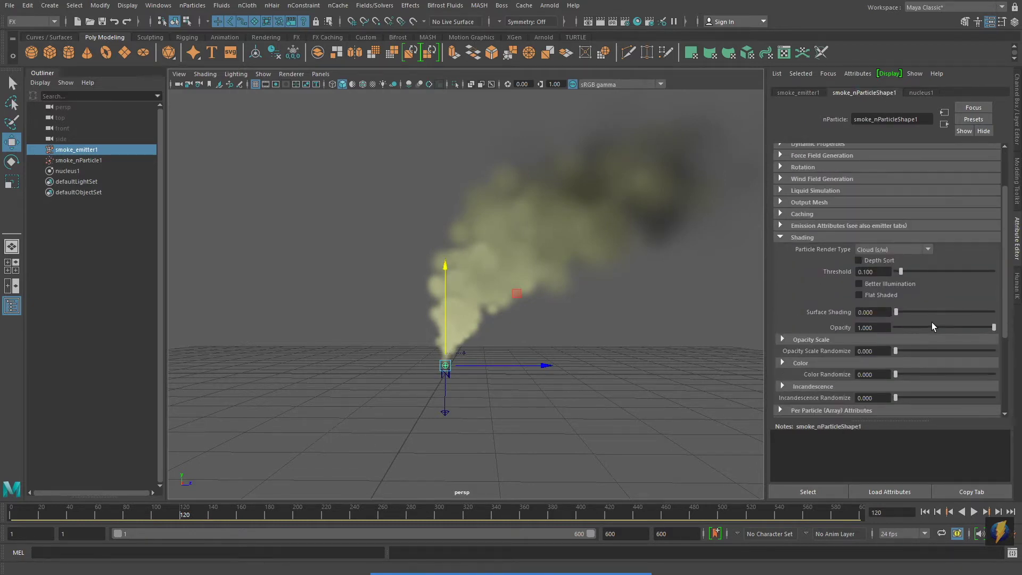
pyautogui.click(928, 249)
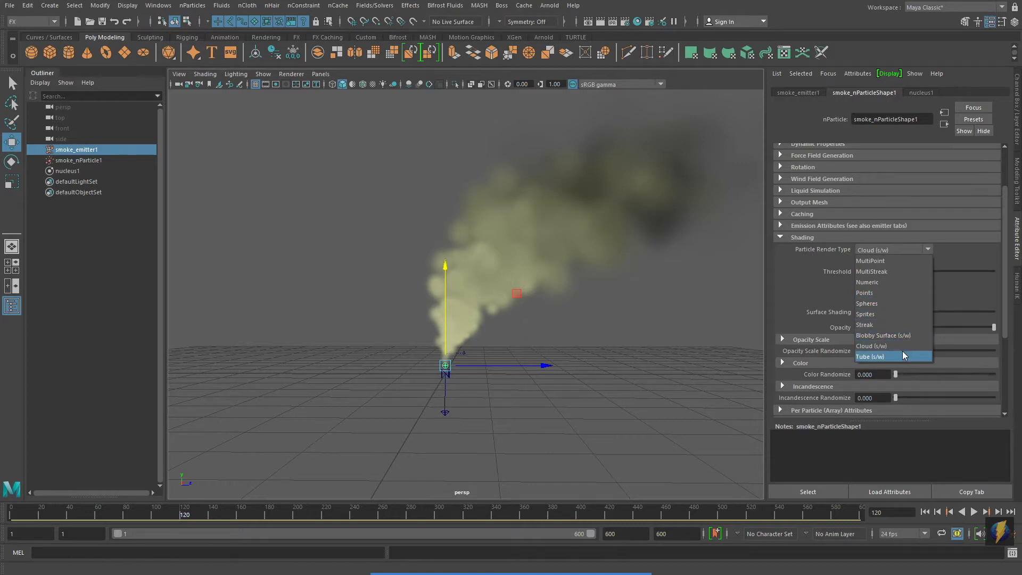
pyautogui.click(894, 260)
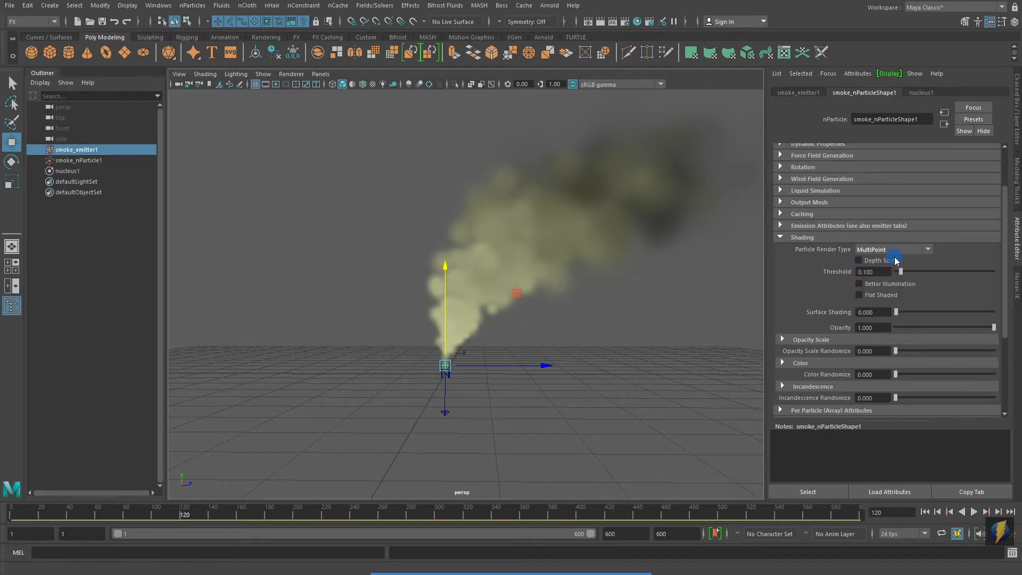
# Step: Reframe the emitter and replay from frame 1 to 93 to preview MultiPoint particles
pyautogui.click(924, 511)
pyautogui.keyDown('alt'); pyautogui.moveTo(426, 358); pyautogui.dragTo(564, 373, button='right'); pyautogui.keyUp('alt')
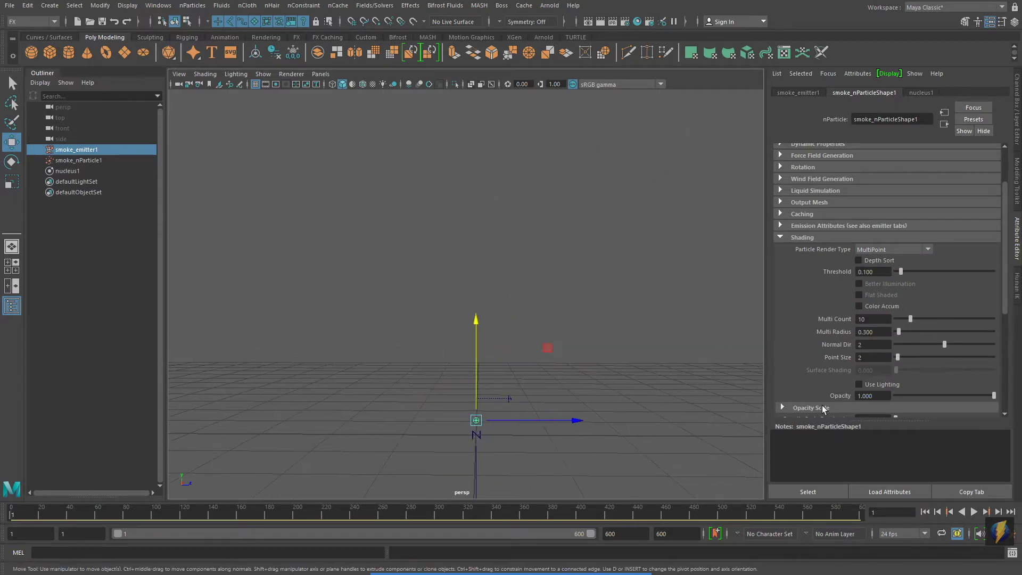
pyautogui.click(973, 512)
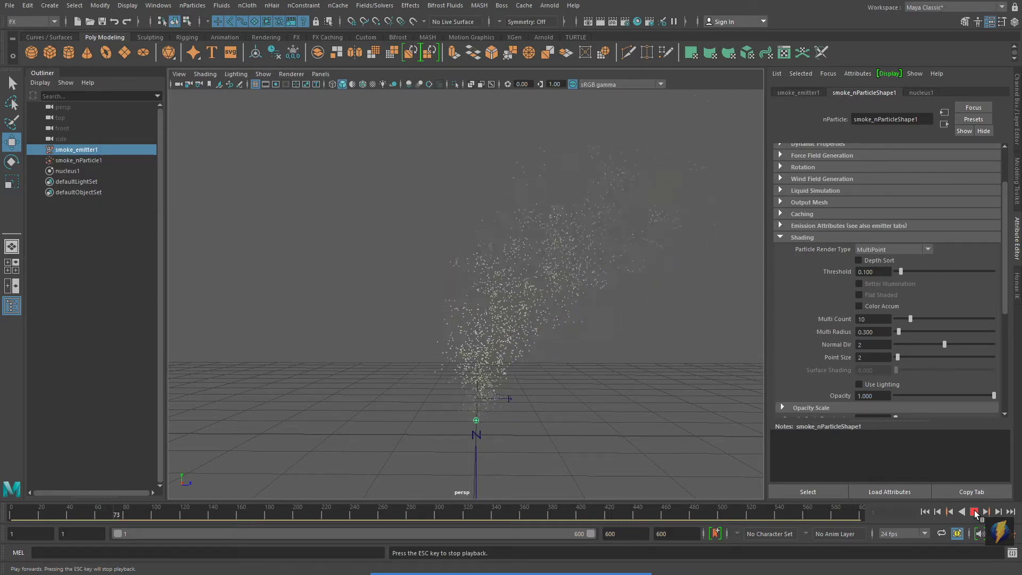
pyautogui.press('Escape')
# Step: Switch Particle Render Type to MultiStreak and replay the simulation from the start
pyautogui.click(929, 248)
pyautogui.click(906, 266)
pyautogui.click(924, 511)
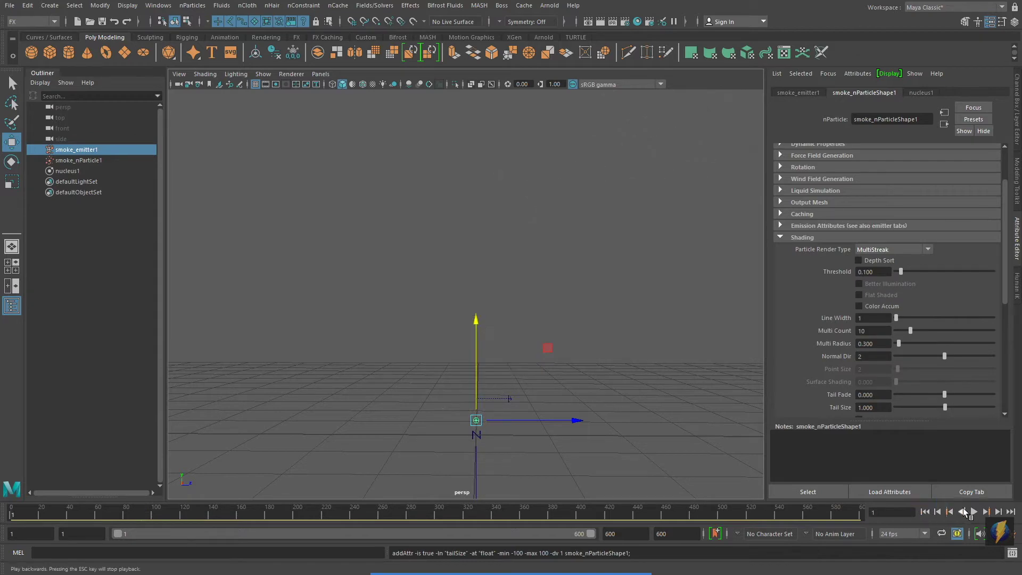
pyautogui.click(973, 512)
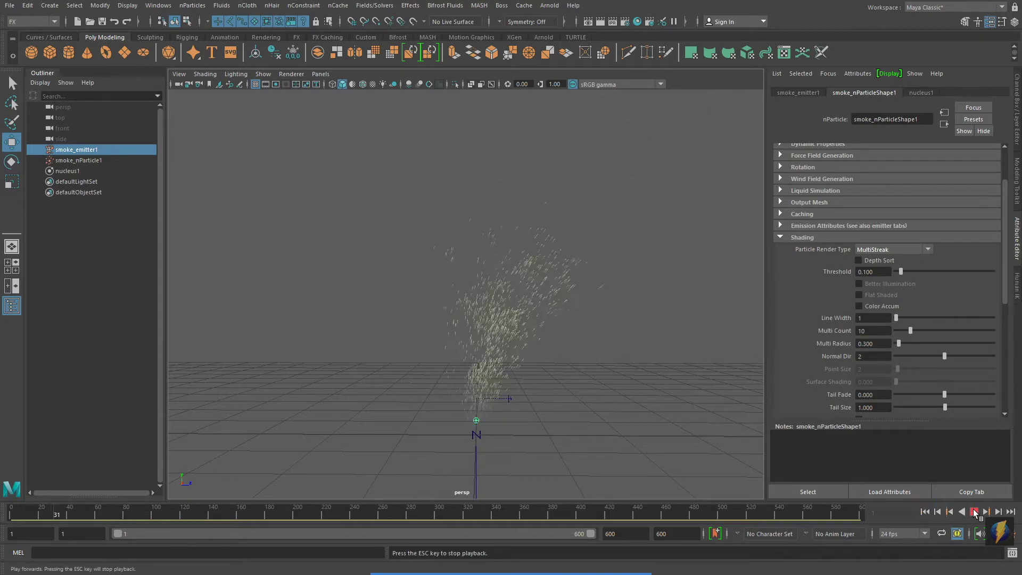
pyautogui.click(973, 511)
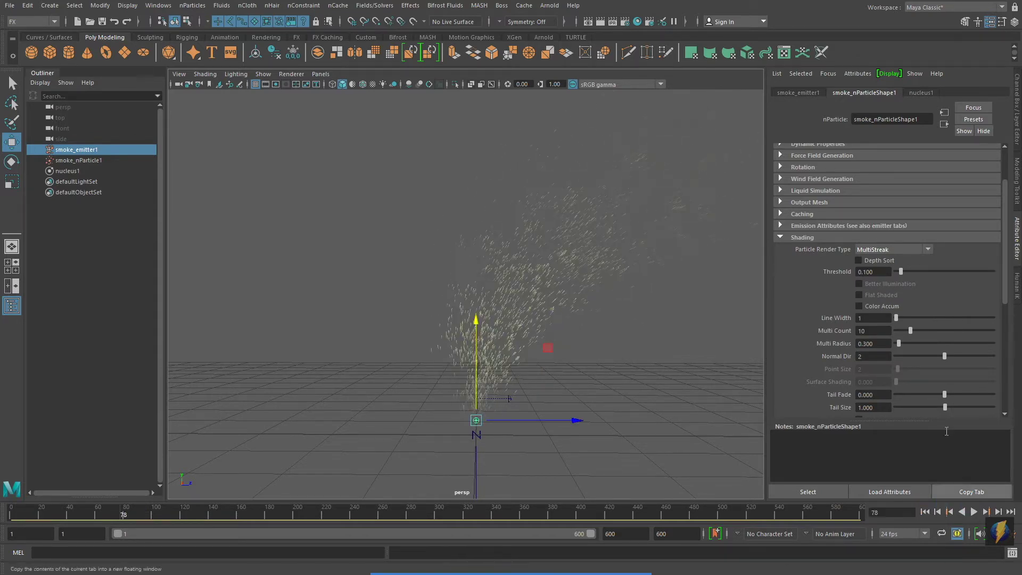
# Step: Dolly in on the particles and replay the streaks from frame 1
pyautogui.keyDown('alt'); pyautogui.moveTo(547, 348); pyautogui.dragTo(486, 290, button='right'); pyautogui.keyUp('alt')
pyautogui.click(921, 512)
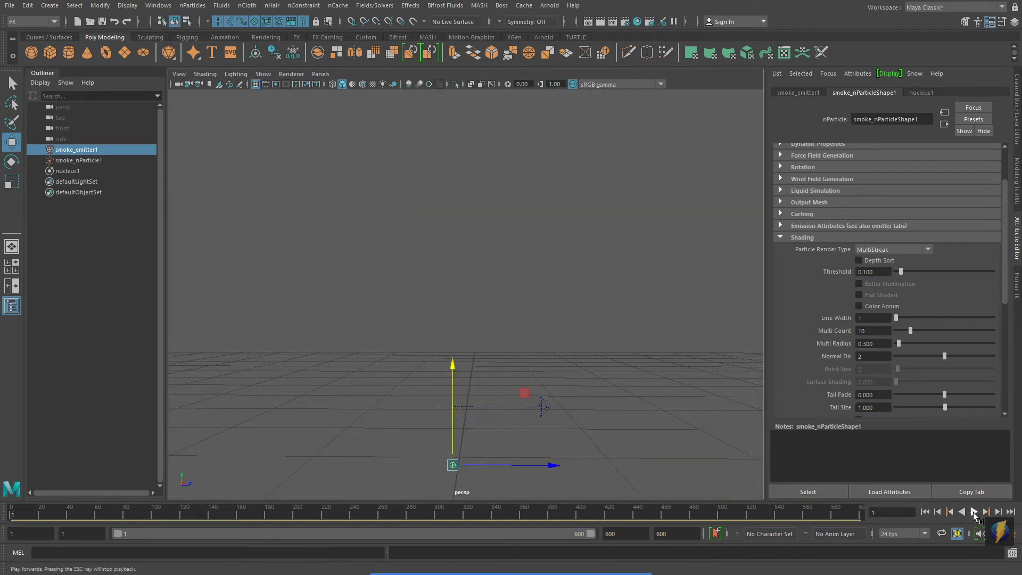
pyautogui.click(973, 512)
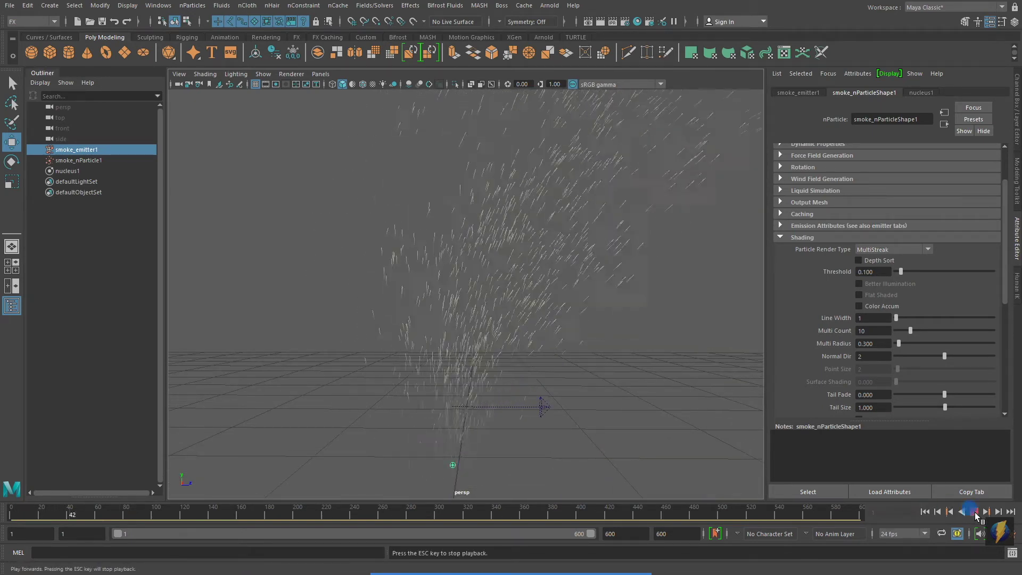
pyautogui.click(973, 511)
# Step: Set the streaks to Tail Size 6.077, Line Width 2 and Tail Fade -0.227
pyautogui.keyDown('alt'); pyautogui.moveTo(586, 314); pyautogui.dragTo(530, 339, button='right'); pyautogui.keyUp('alt')
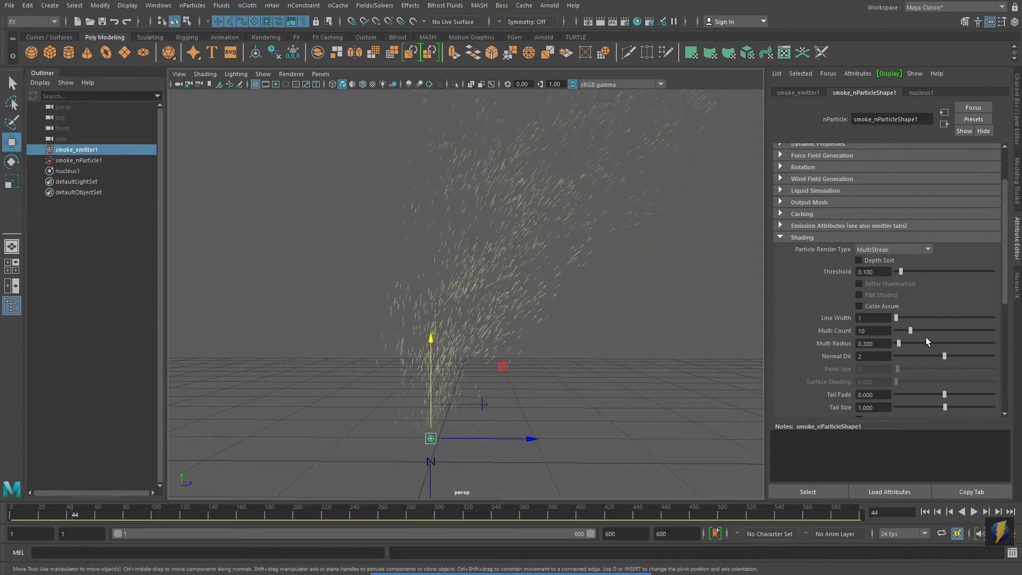
pyautogui.moveTo(944, 407); pyautogui.dragTo(947, 408)
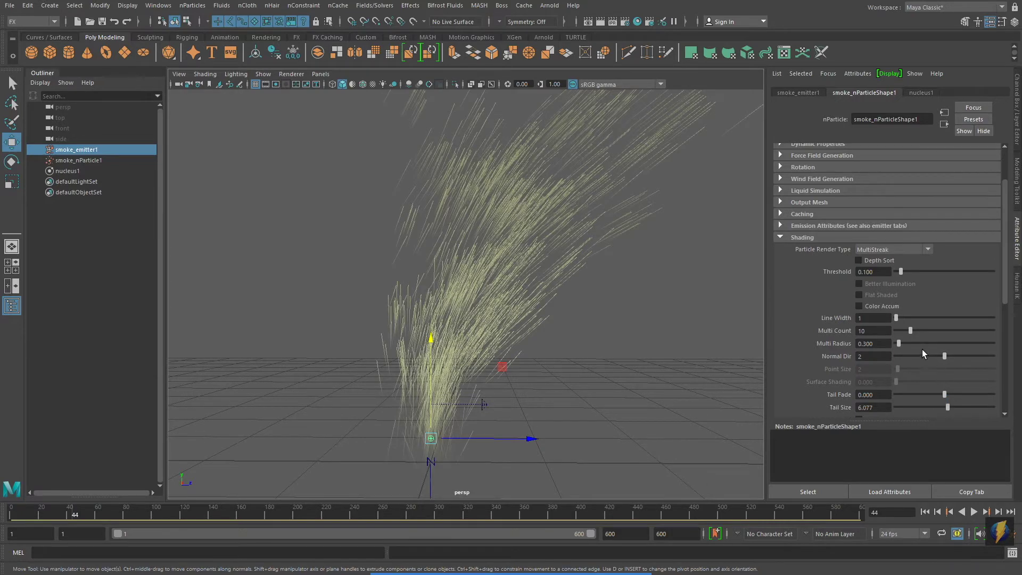
pyautogui.moveTo(896, 318); pyautogui.dragTo(901, 319)
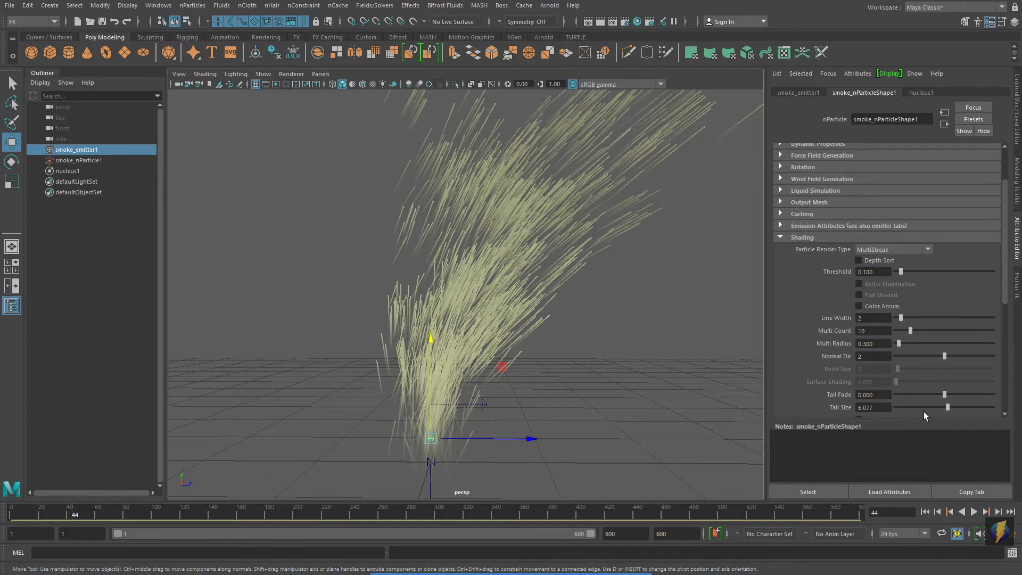
pyautogui.moveTo(946, 394)
pyautogui.mouseDown()
pyautogui.moveTo(969, 393)
pyautogui.moveTo(921, 388)
pyautogui.moveTo(933, 389)
pyautogui.mouseUp()
# Step: Replay the simulation from frame 1 to preview the longer, thicker streaks
pyautogui.click(925, 512)
pyautogui.click(973, 512)
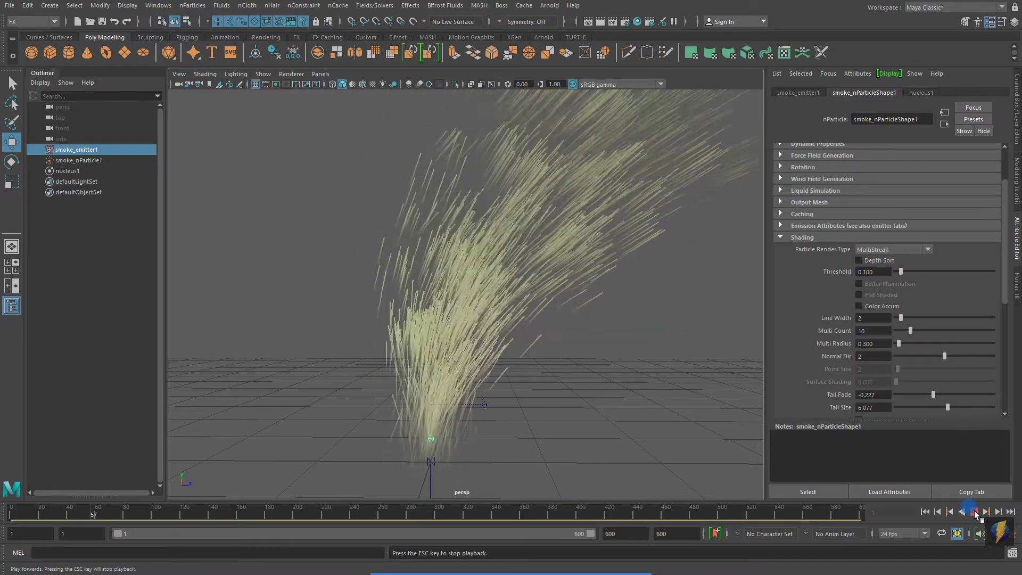
pyautogui.click(974, 511)
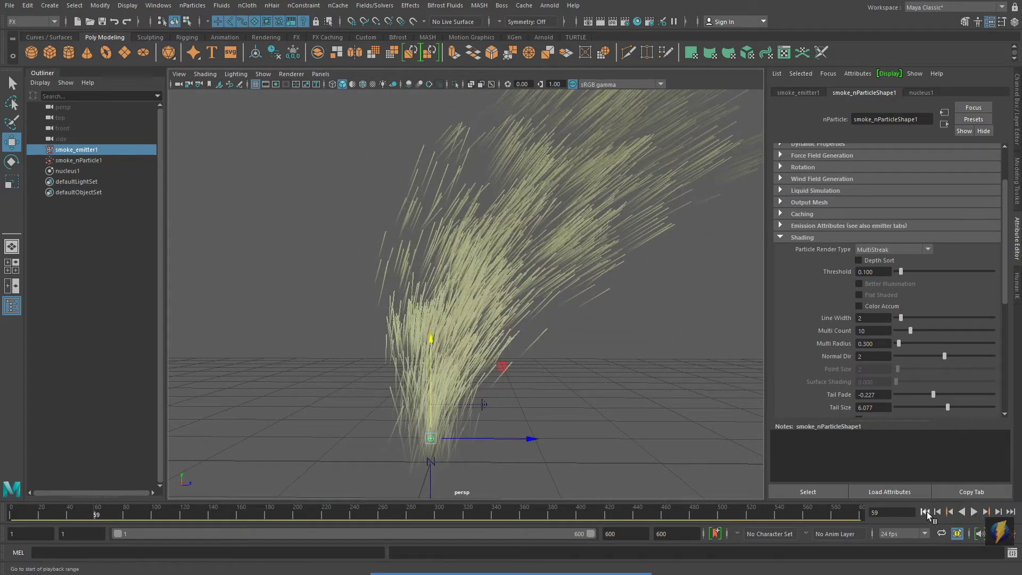
# Step: Try the Numeric render type and replay the simulation from the start
pyautogui.click(925, 511)
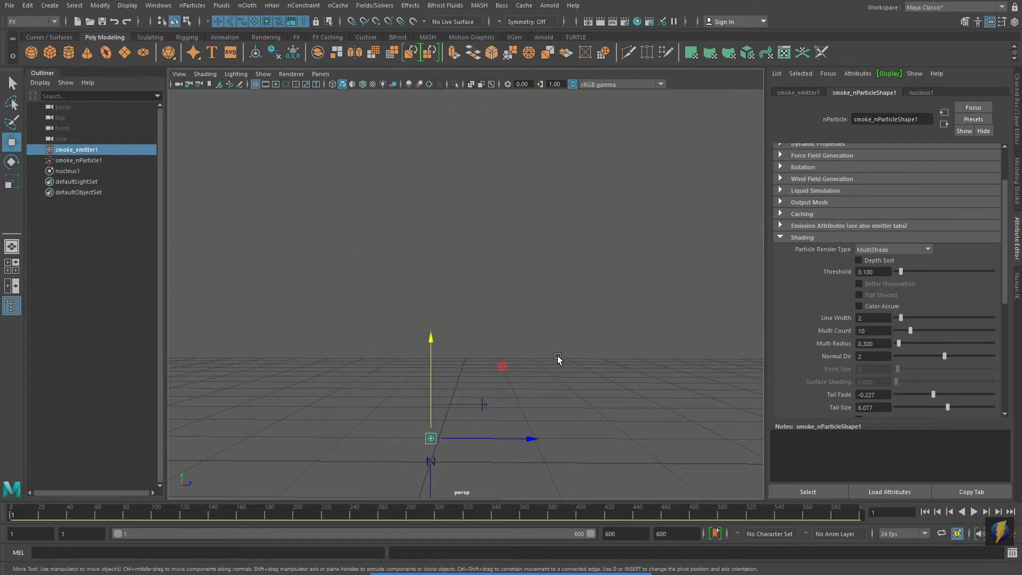
pyautogui.click(929, 250)
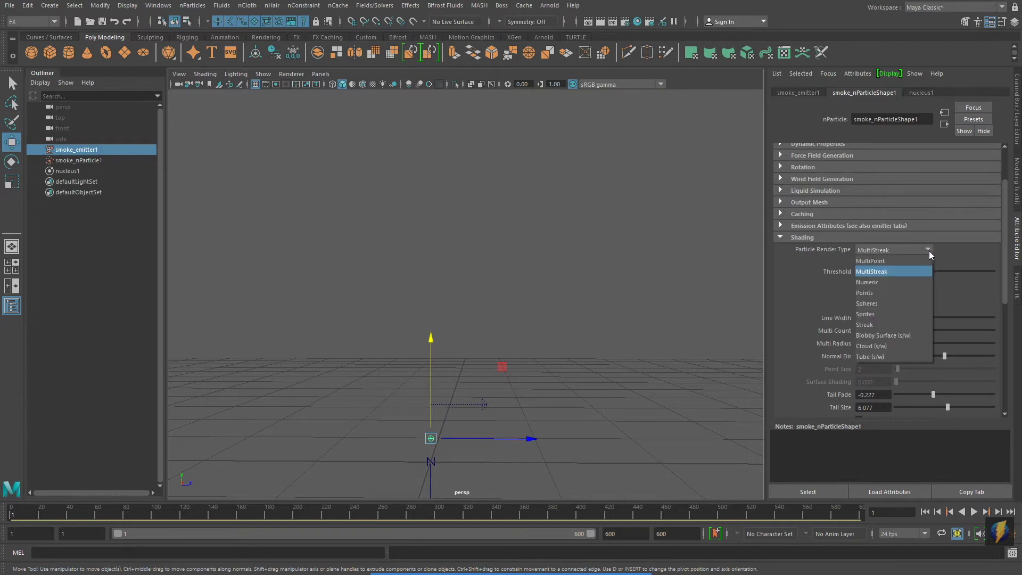
pyautogui.click(886, 282)
pyautogui.click(974, 512)
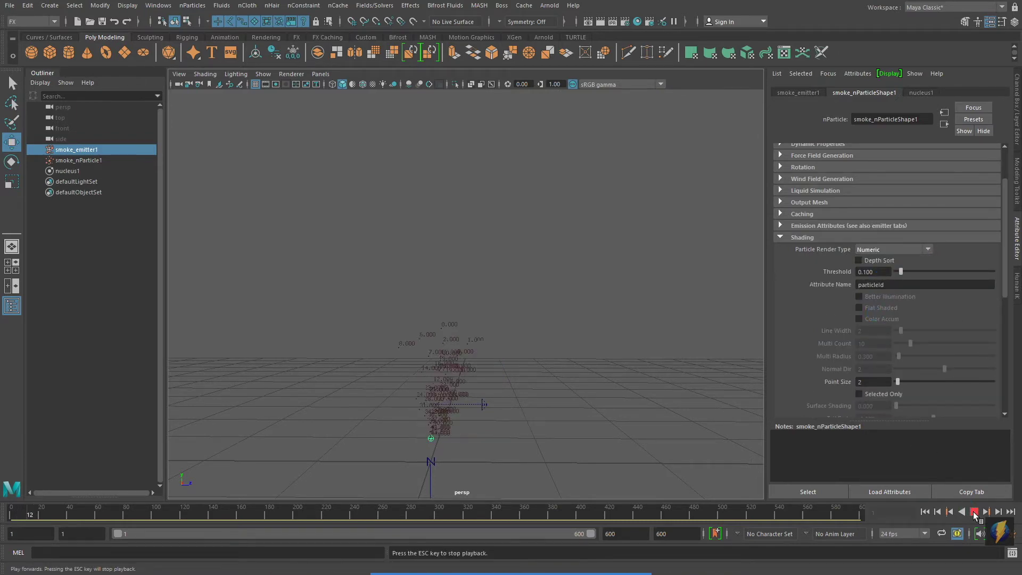
pyautogui.click(974, 511)
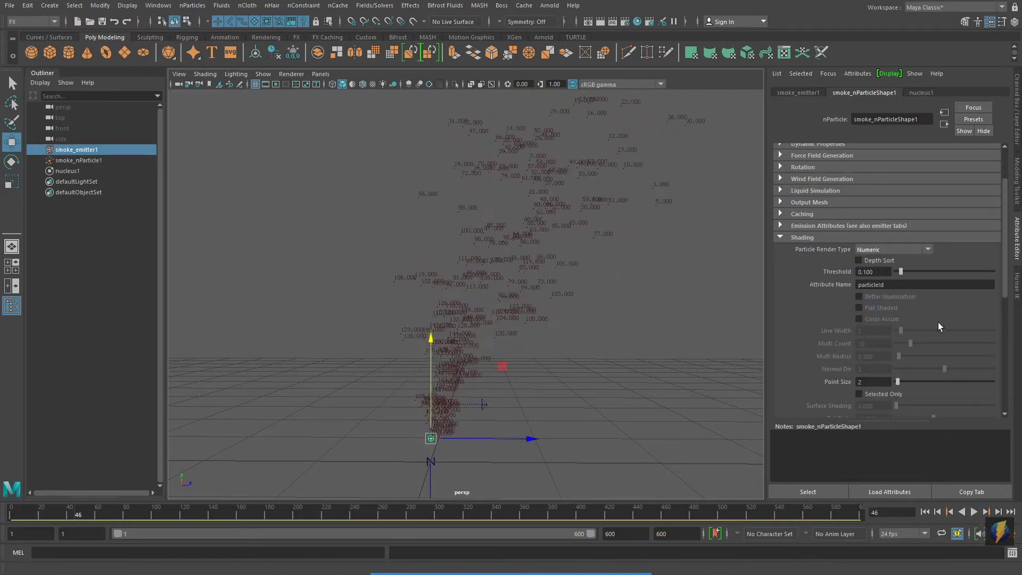
# Step: Try the Points render type and replay the simulation to preview it
pyautogui.click(927, 250)
pyautogui.click(896, 291)
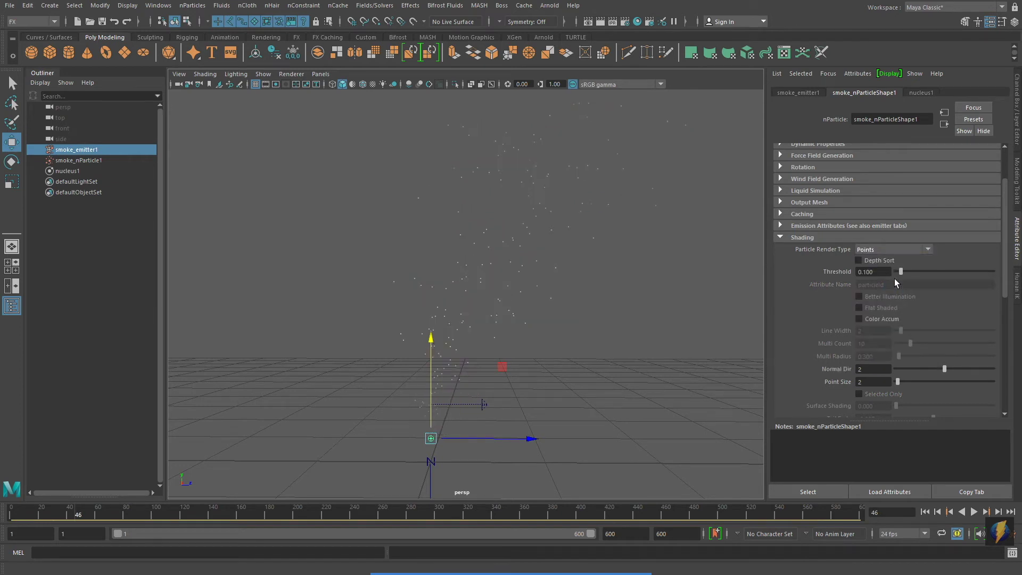
pyautogui.click(974, 511)
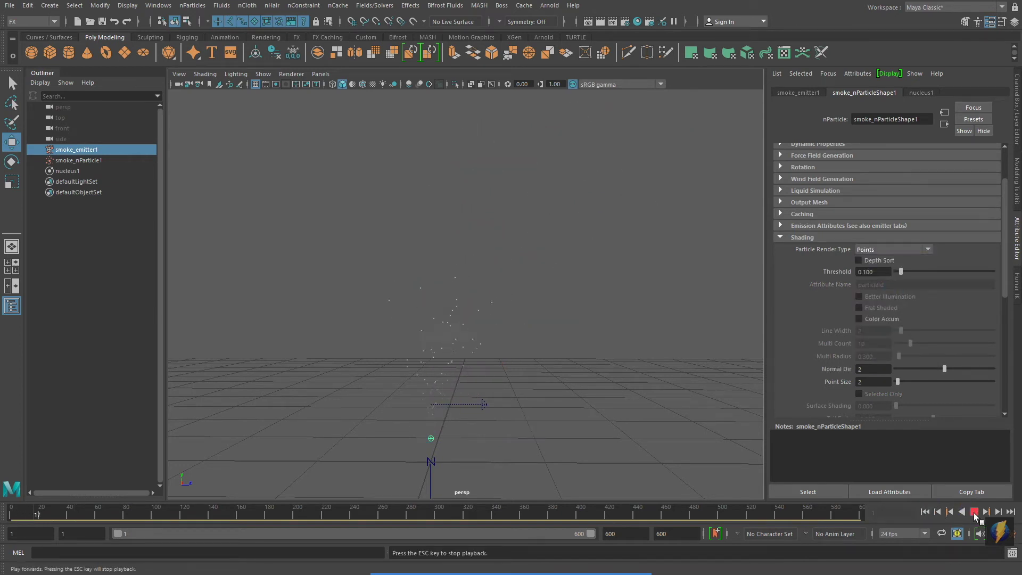
pyautogui.click(974, 511)
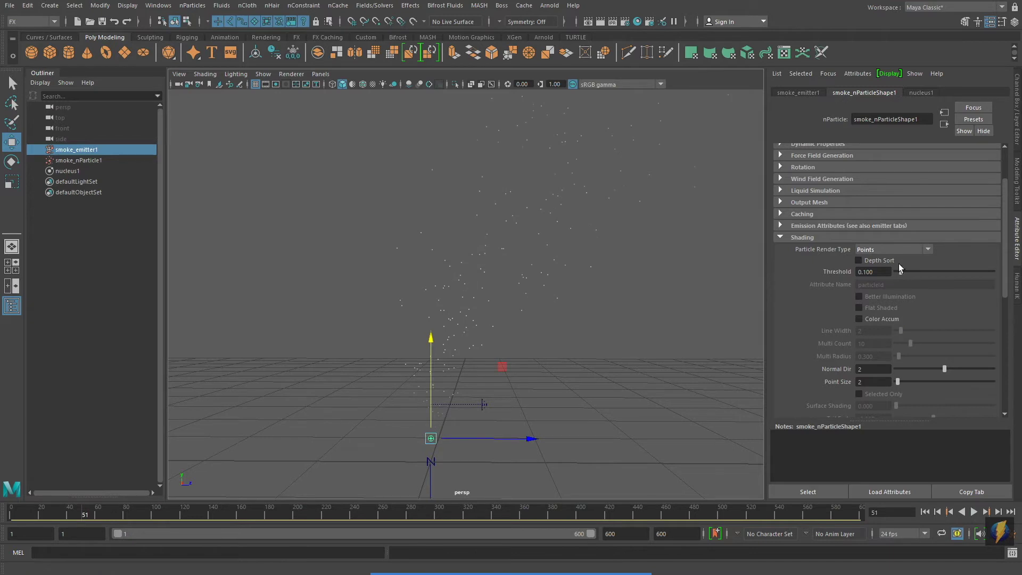
pyautogui.click(926, 250)
# Step: Render the particles as Spheres and replay from the start to frame 66
pyautogui.click(881, 304)
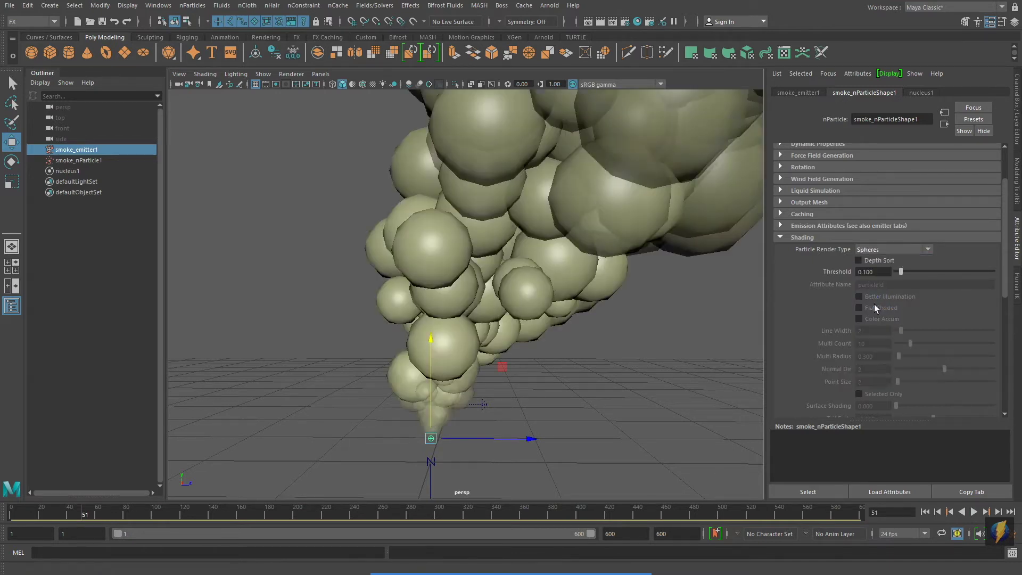
pyautogui.click(925, 512)
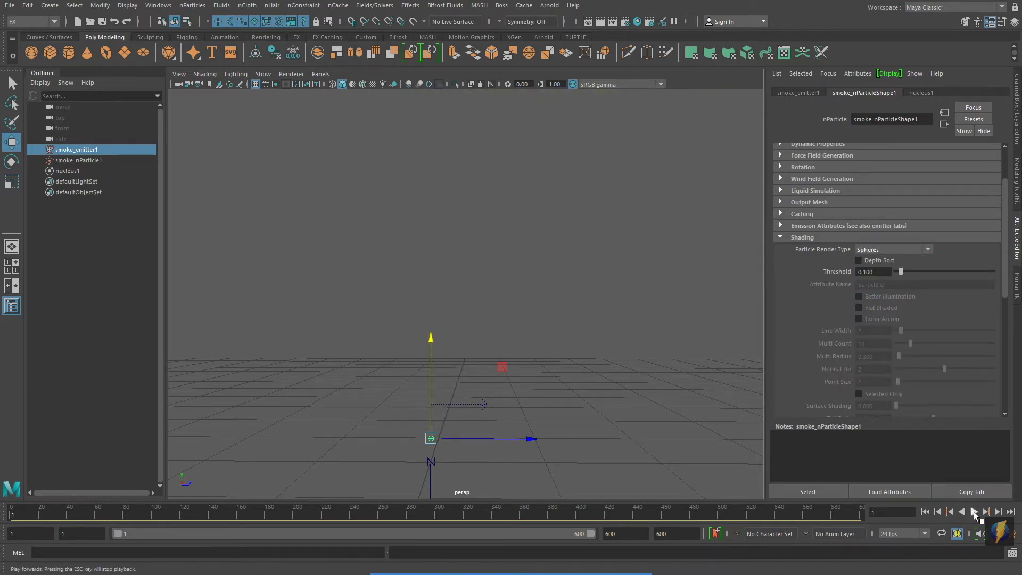
pyautogui.click(974, 512)
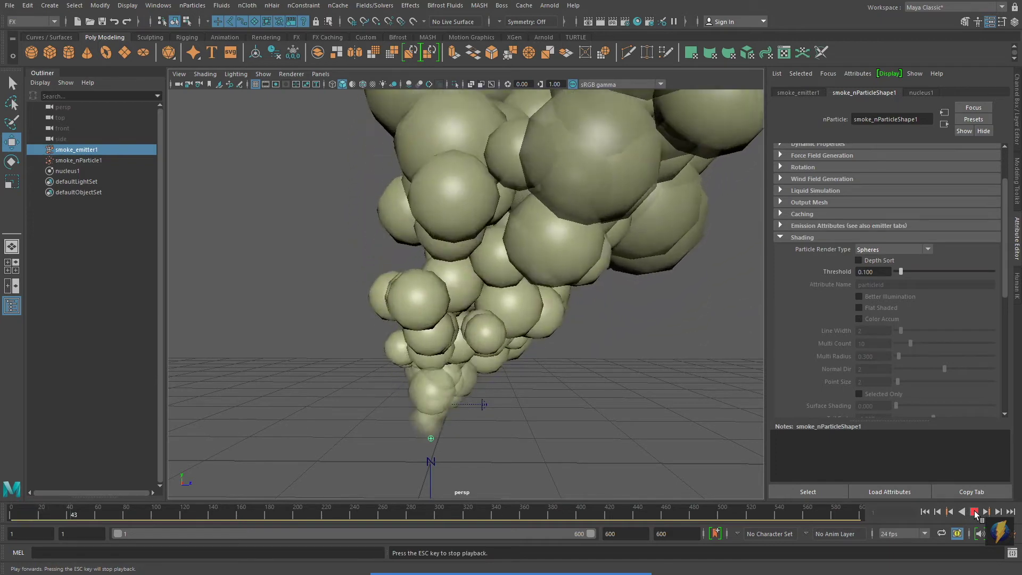
pyautogui.click(973, 510)
# Step: Try Cloud (s/w) rendering with a replay, then switch to Blobby Surface (s/w)
pyautogui.click(927, 249)
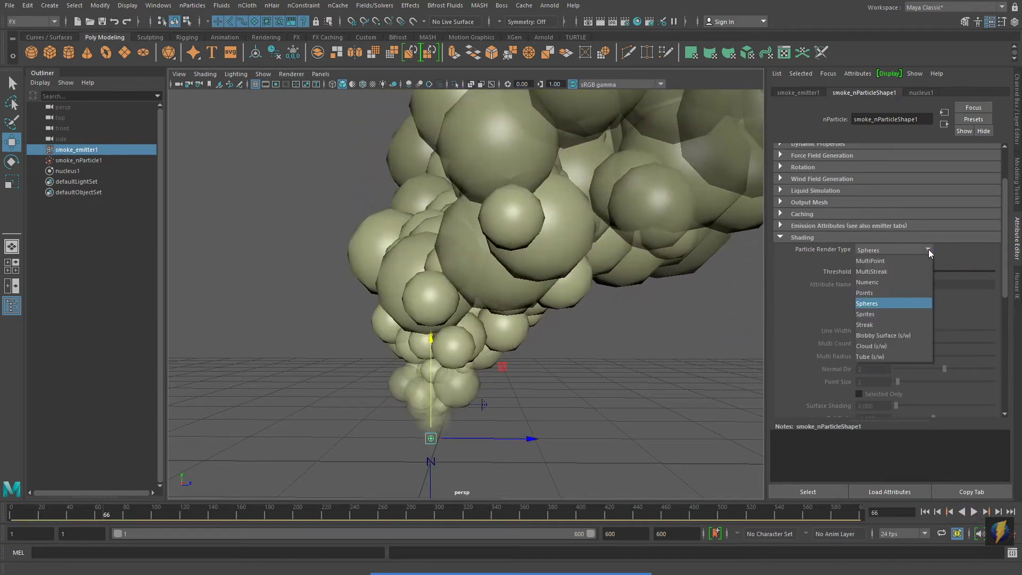
pyautogui.click(895, 345)
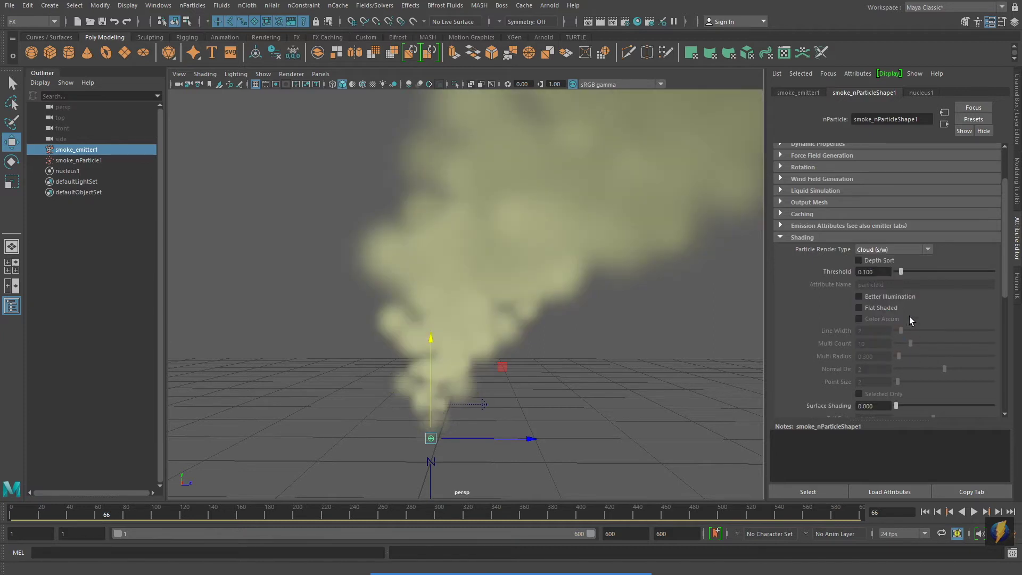
pyautogui.click(925, 511)
pyautogui.click(973, 511)
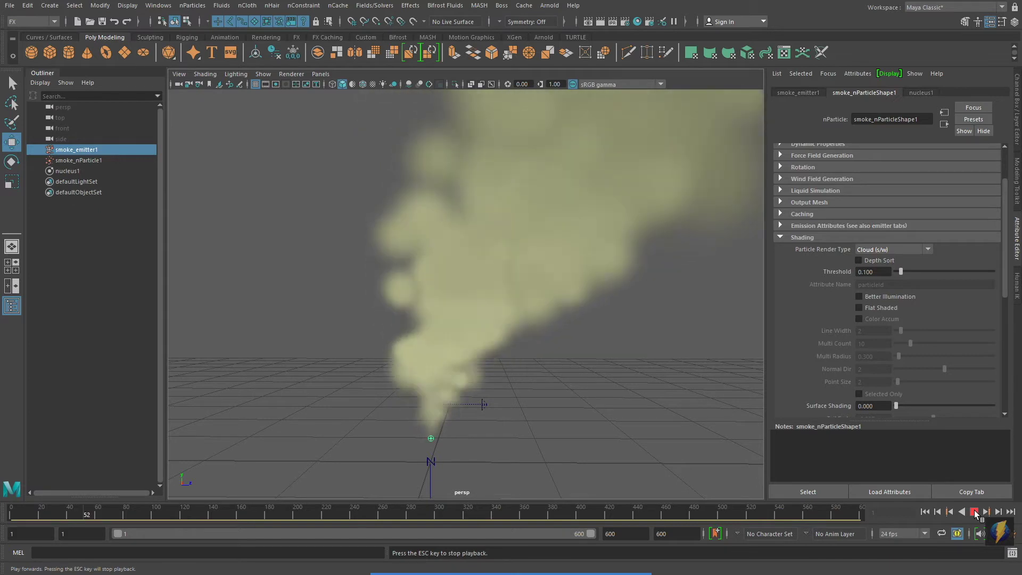
pyautogui.press('Escape')
pyautogui.click(928, 250)
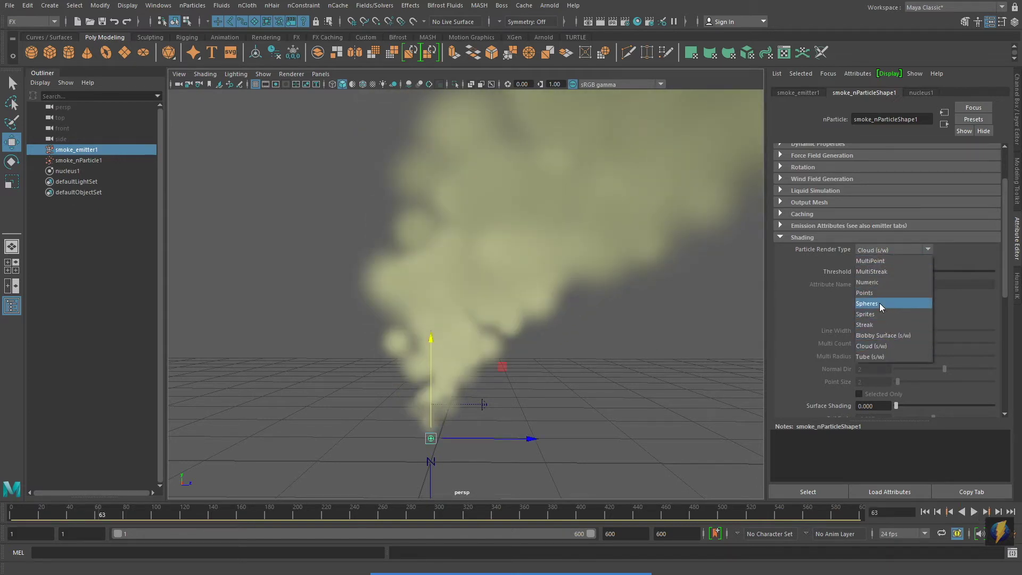
pyautogui.click(890, 335)
# Step: Replay the blobby smoke from frame 1 to frame 98, then collapse Shading
pyautogui.scroll(-5, 679, 326)
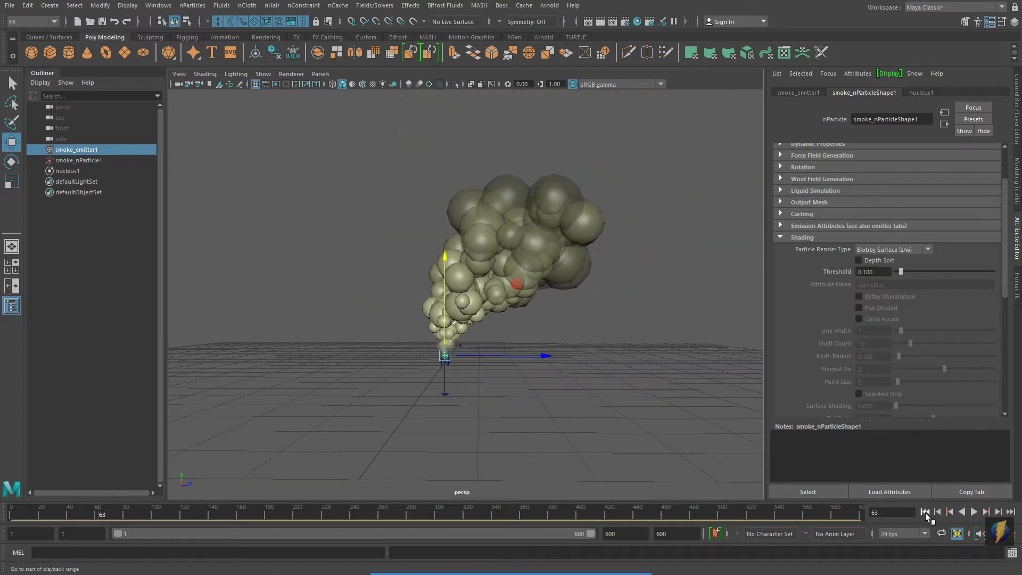
pyautogui.click(924, 512)
pyautogui.click(973, 512)
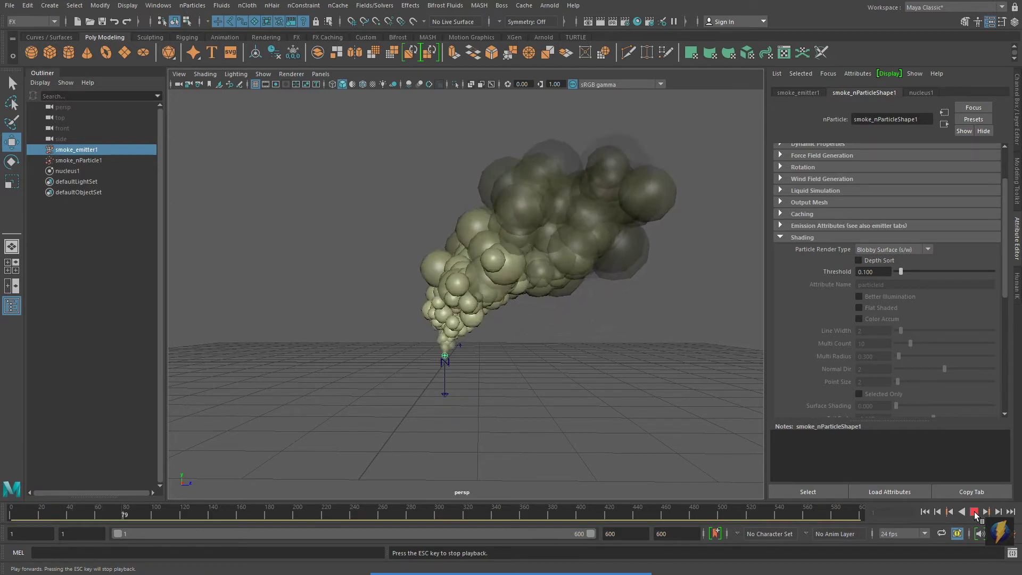
pyautogui.click(974, 512)
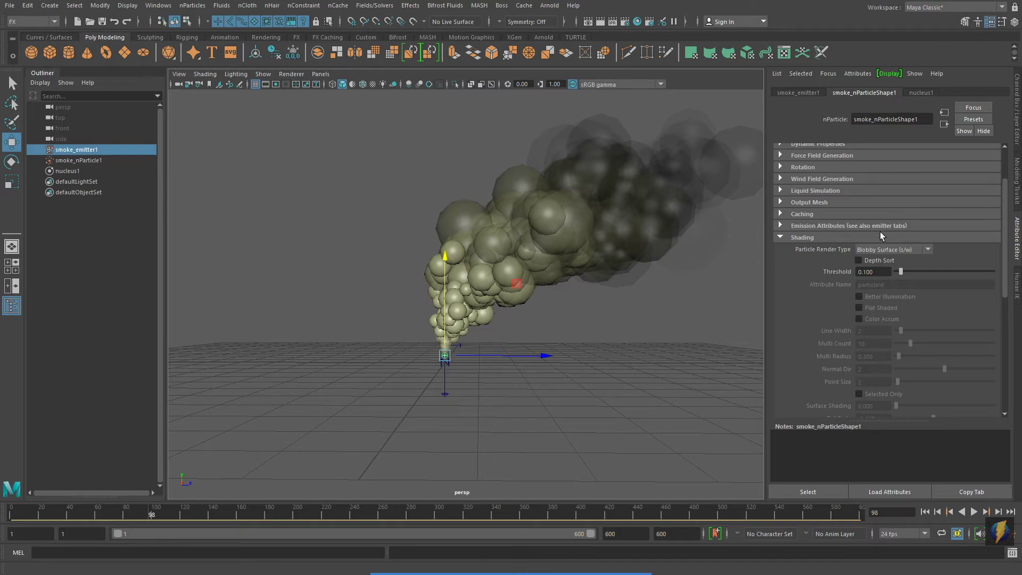
pyautogui.click(780, 237)
# Step: Under Dynamic Properties, turn off Ignore Solver Gravity for the smoke nParticles
pyautogui.scroll(3, 903, 312)
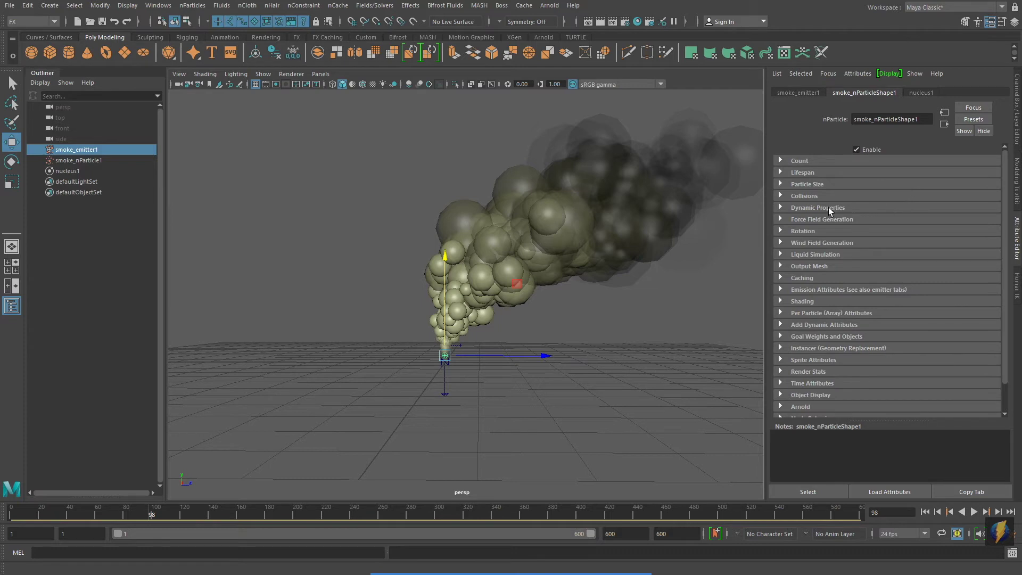
pyautogui.click(780, 207)
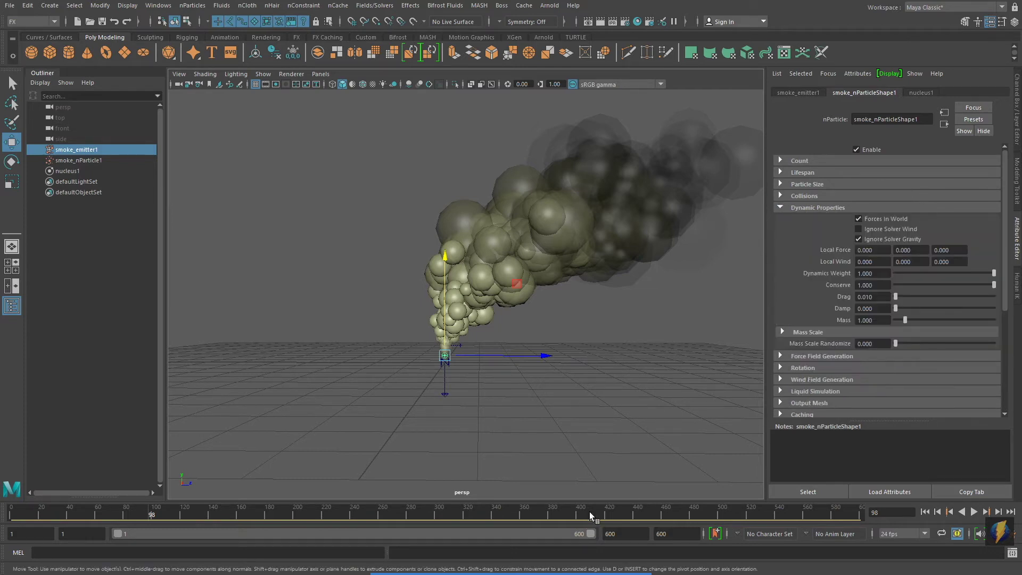
pyautogui.moveTo(554, 570)
pyautogui.click(554, 556)
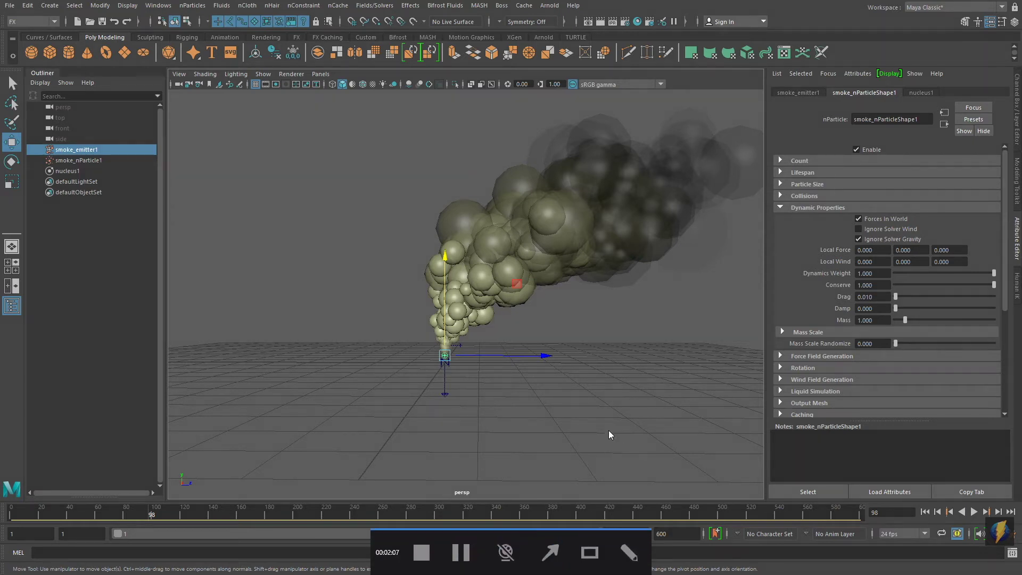
pyautogui.moveTo(585, 432)
pyautogui.mouseDown()
pyautogui.moveTo(668, 397)
pyautogui.moveTo(769, 259)
pyautogui.moveTo(850, 242)
pyautogui.mouseUp()
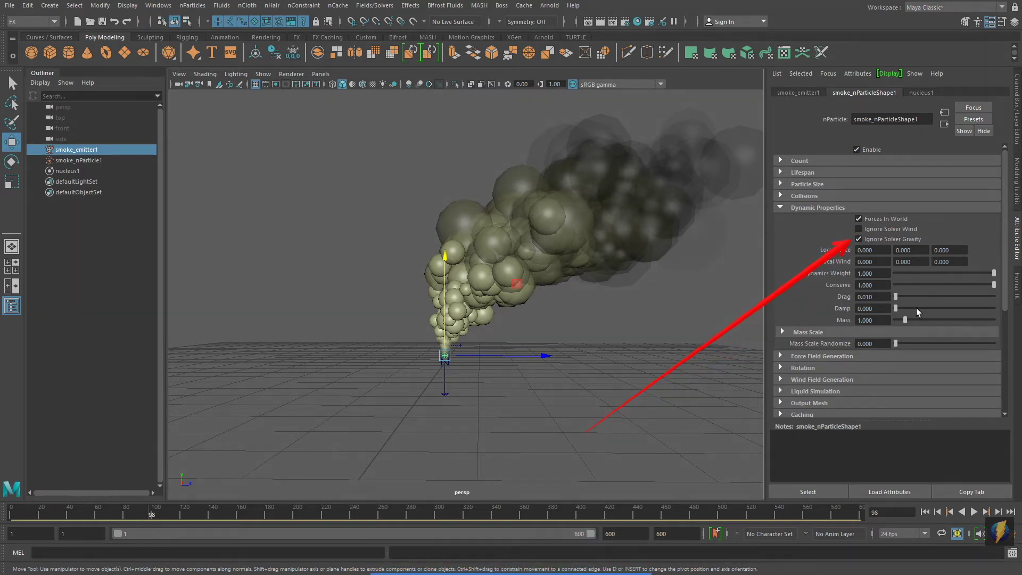
pyautogui.click(858, 239)
# Step: Replay to frame 79 to confirm the particles fall, then reset to frame 1
pyautogui.click(925, 512)
pyautogui.click(974, 512)
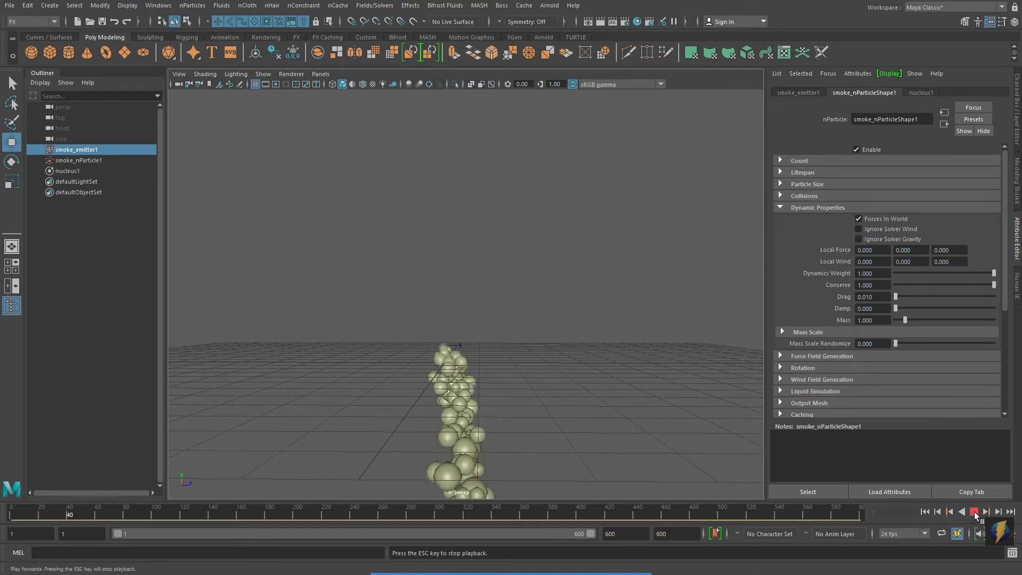
pyautogui.click(974, 512)
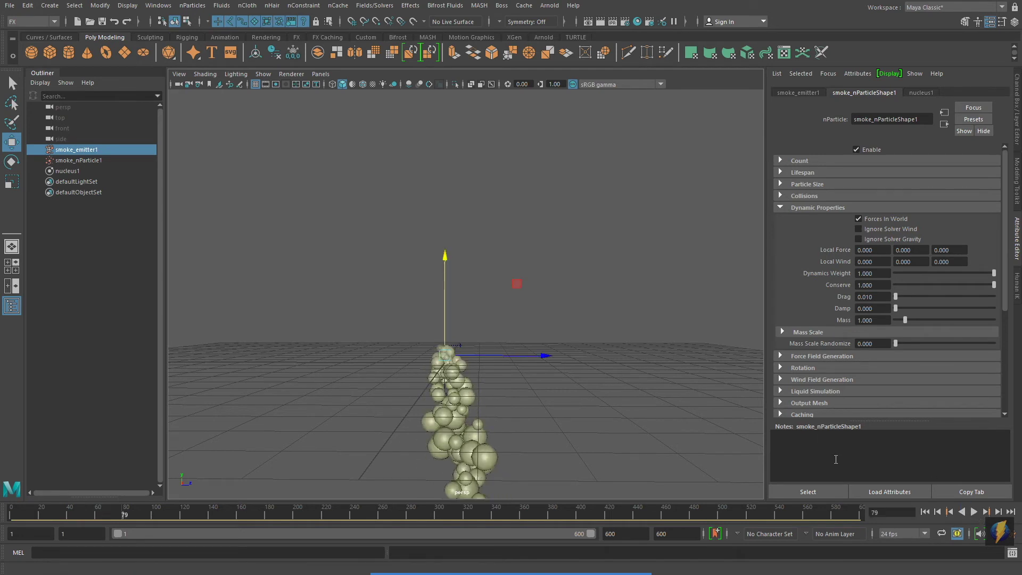
pyautogui.click(924, 512)
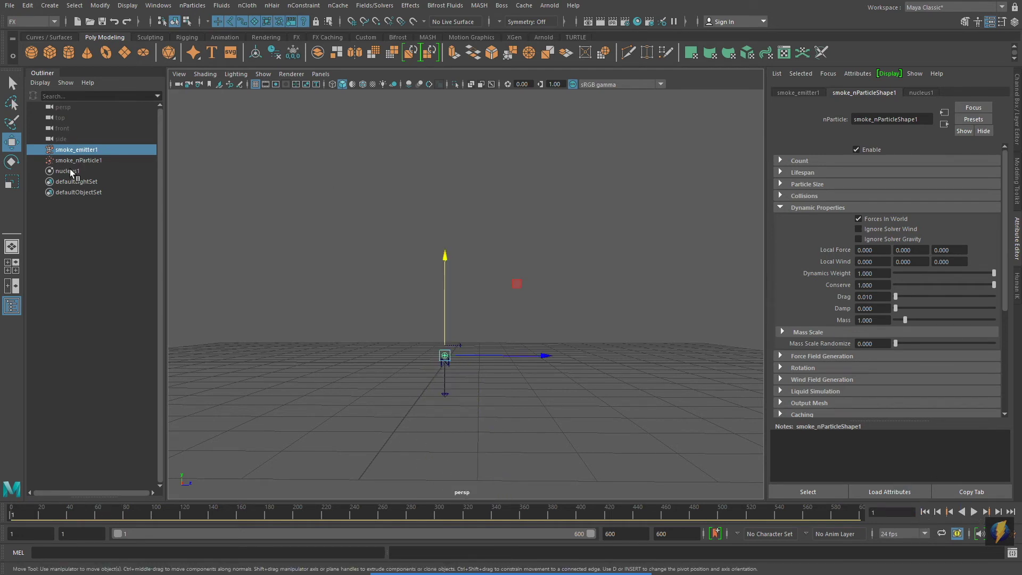
# Step: Raise smoke_emitter1 about 3 units and enable Use Plane on nucleus1's ground plane
pyautogui.moveTo(442, 253); pyautogui.dragTo(443, 156)
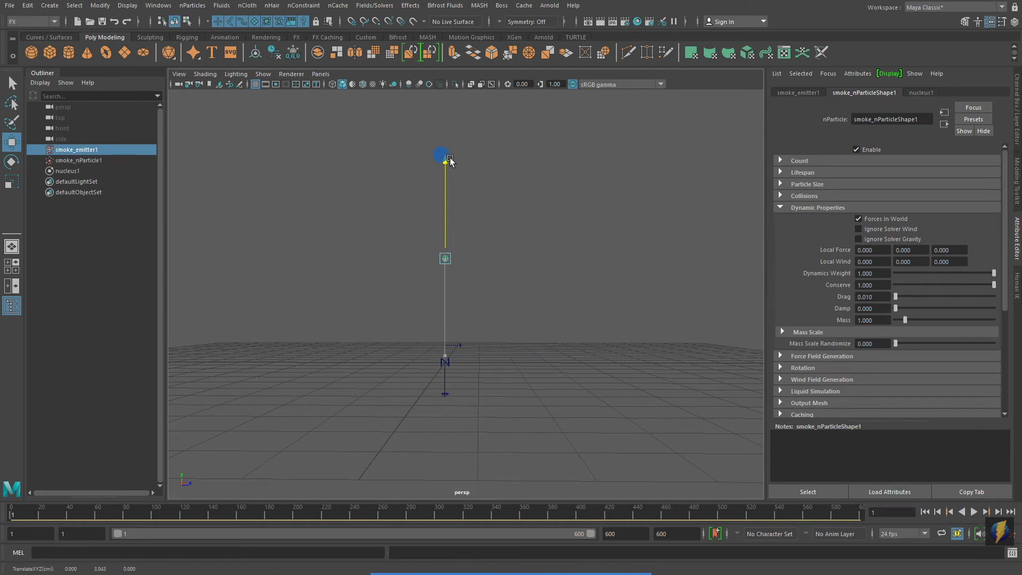
pyautogui.click(69, 171)
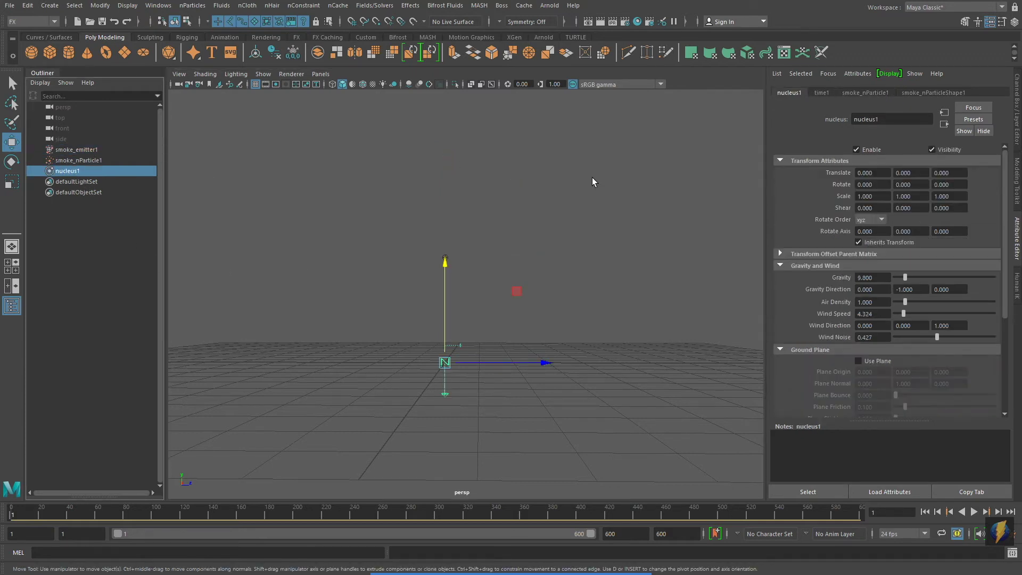
pyautogui.click(859, 361)
# Step: Play the simulation to watch the smoke land on the ground plane, then rewind
pyautogui.click(973, 512)
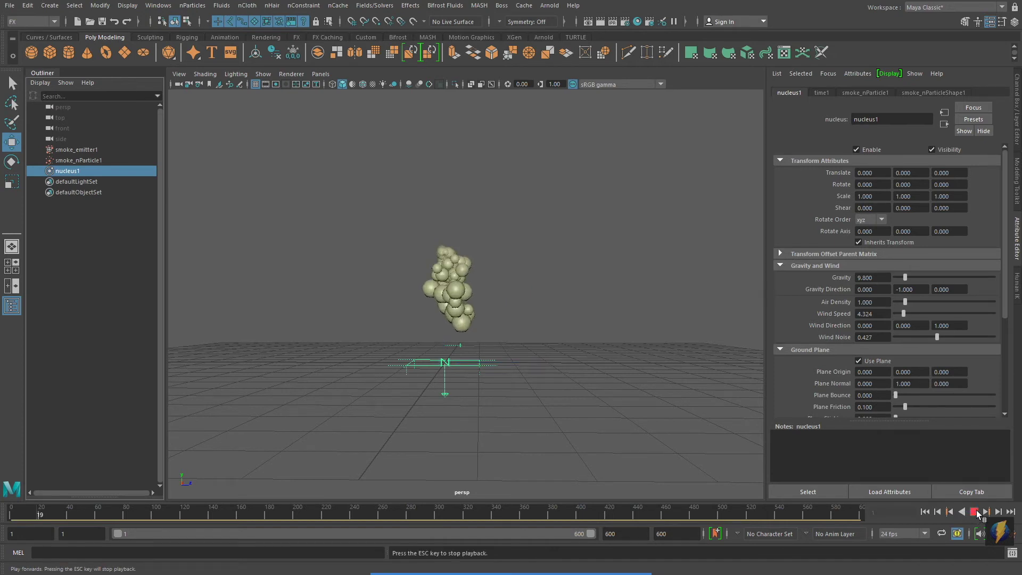
pyautogui.keyDown('alt'); pyautogui.moveTo(489, 413); pyautogui.dragTo(688, 408, button='right'); pyautogui.keyUp('alt')
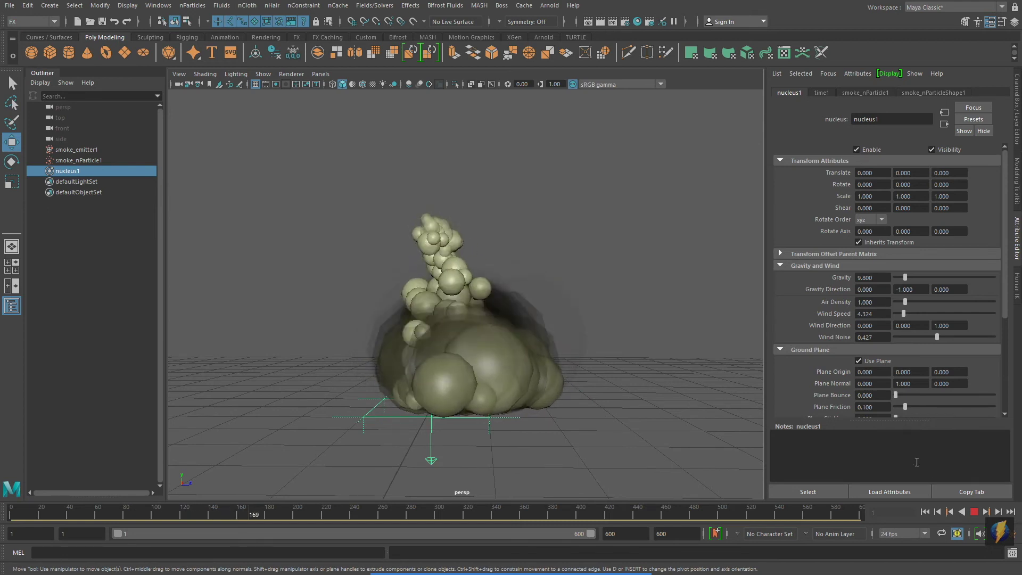
pyautogui.click(974, 512)
# Step: Replay the simulation, return to the first frame, and collapse the Nucleus attribute sections
pyautogui.hotkey('alt', 'shift', 'v')
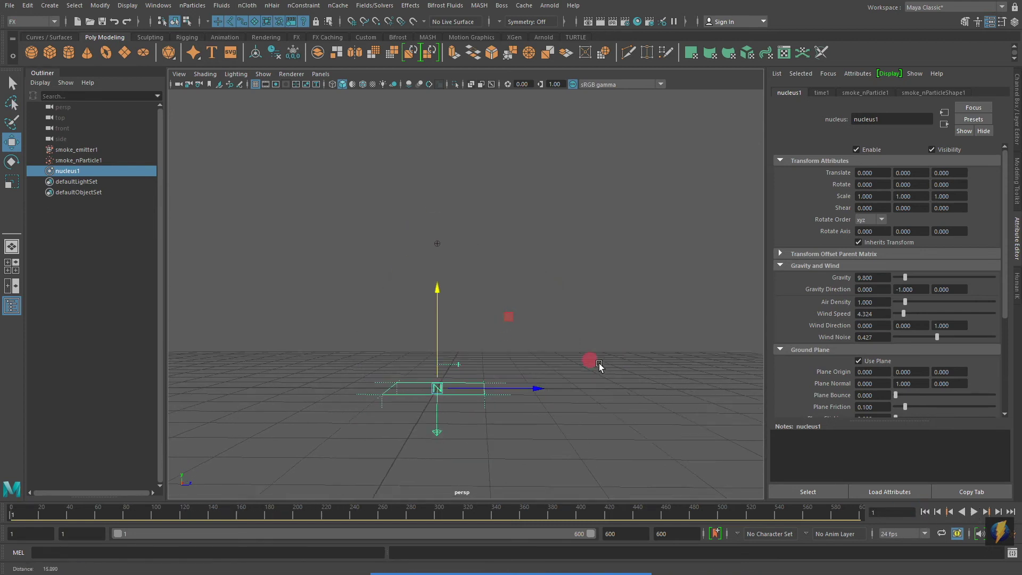
pyautogui.click(974, 512)
pyautogui.click(974, 512)
pyautogui.hotkey('alt', 'shift', 'v')
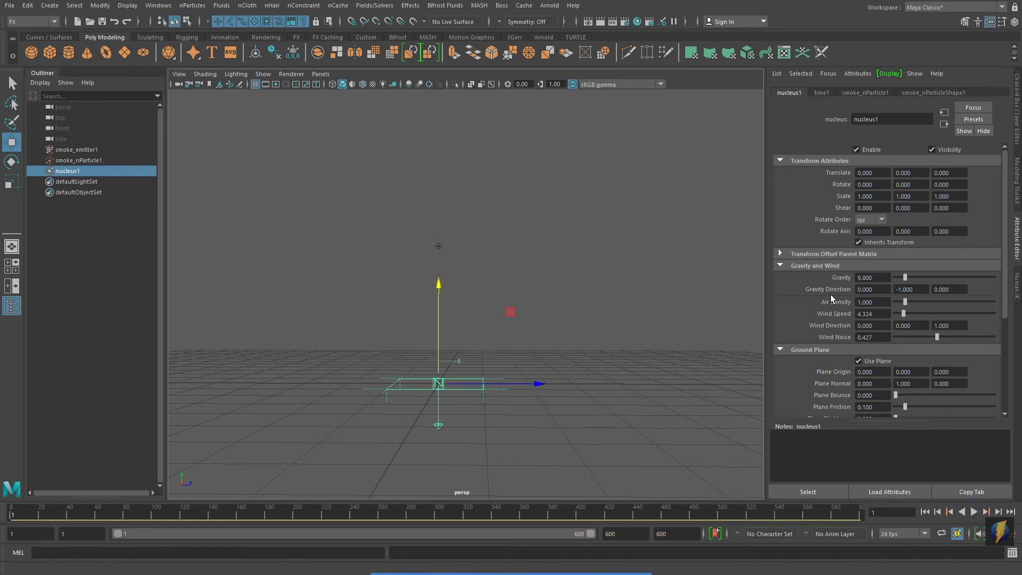
pyautogui.click(781, 265)
pyautogui.click(781, 277)
pyautogui.click(780, 288)
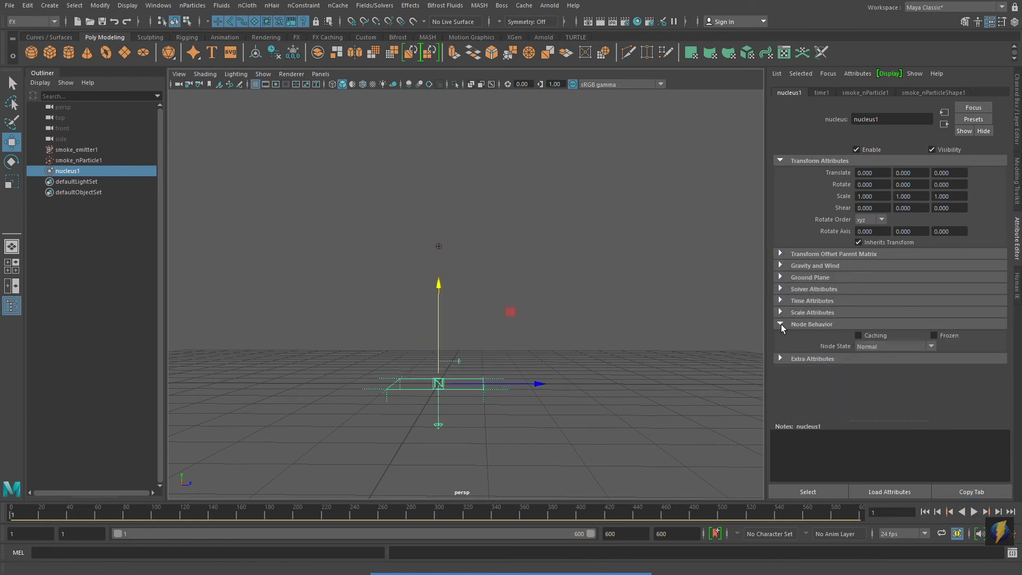
pyautogui.click(781, 324)
# Step: On smoke_nParticleShape1, set the Shading color to green and preview the playback
pyautogui.click(864, 93)
pyautogui.click(932, 93)
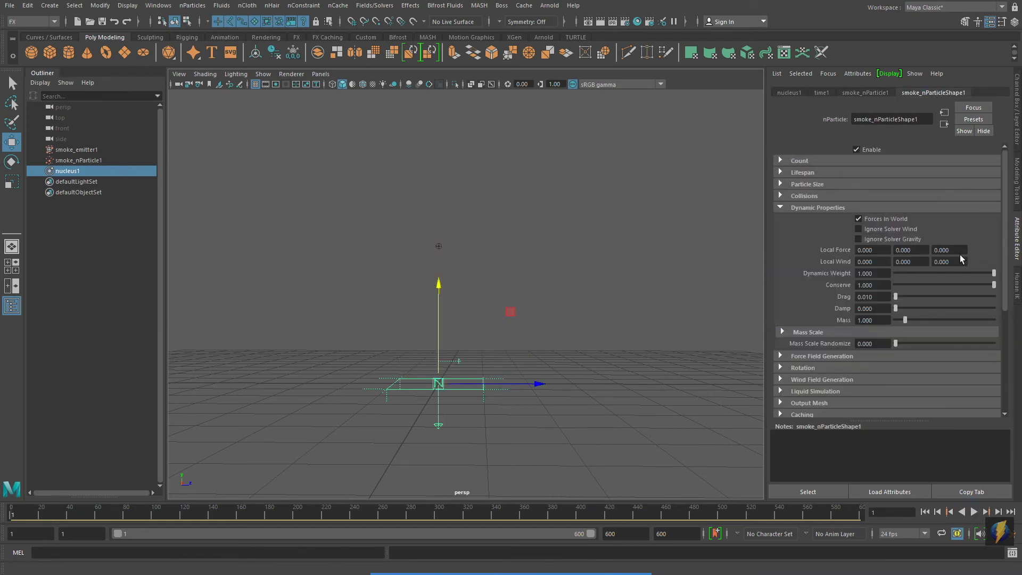
pyautogui.click(780, 207)
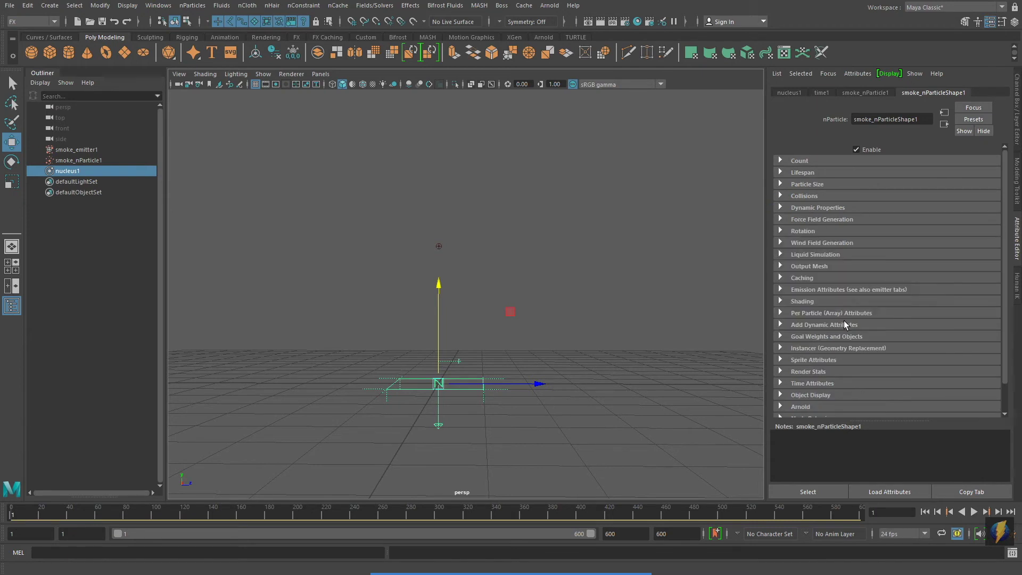
pyautogui.click(780, 301)
pyautogui.scroll(-5, 907, 352)
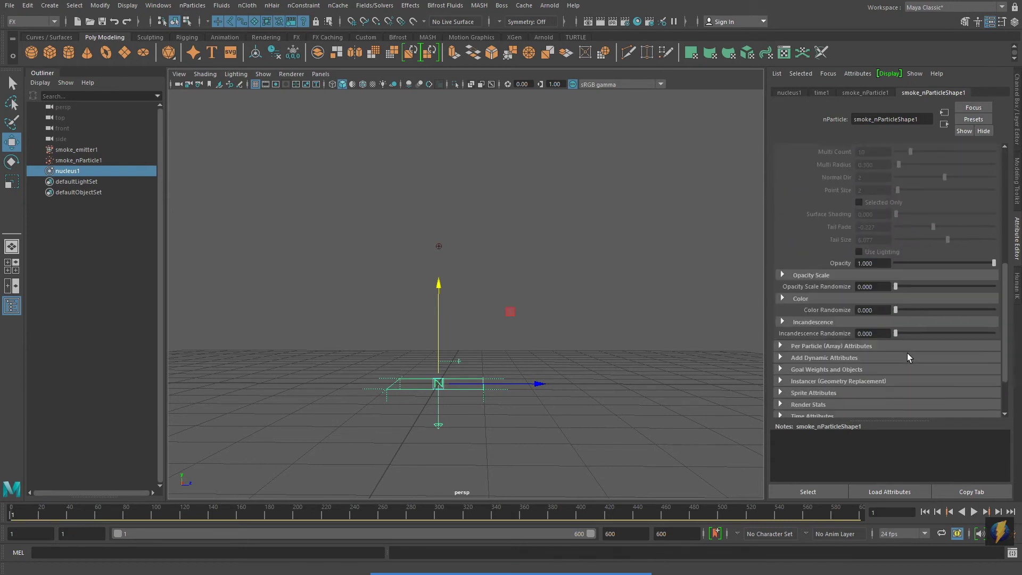
pyautogui.click(782, 298)
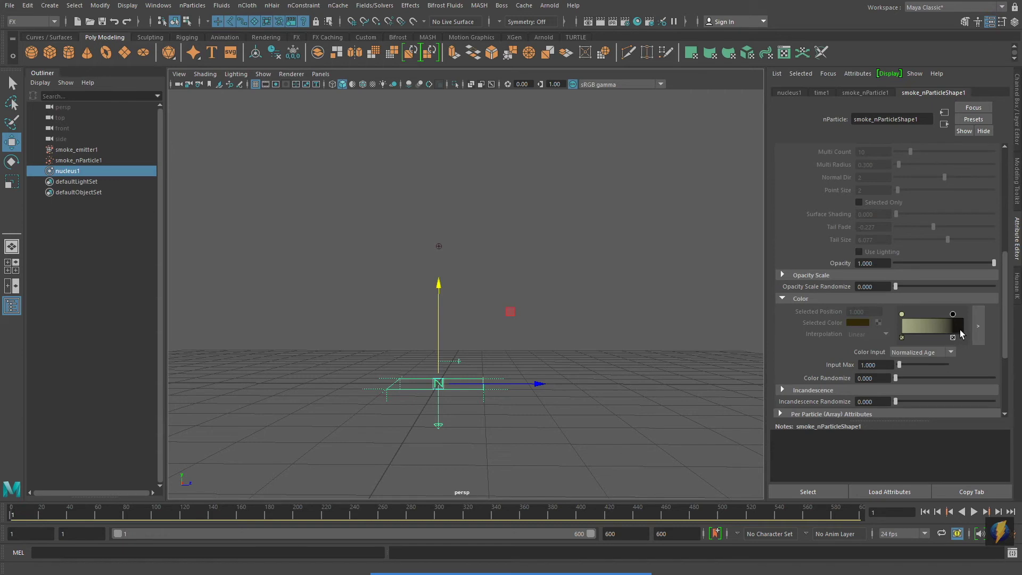
pyautogui.click(862, 322)
pyautogui.click(891, 308)
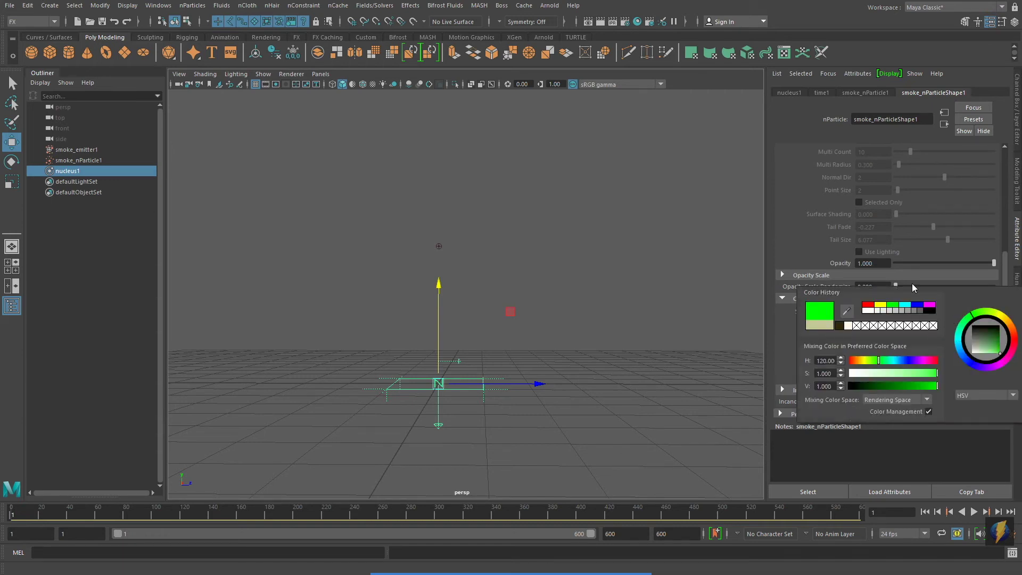
pyautogui.click(974, 511)
pyautogui.click(974, 511)
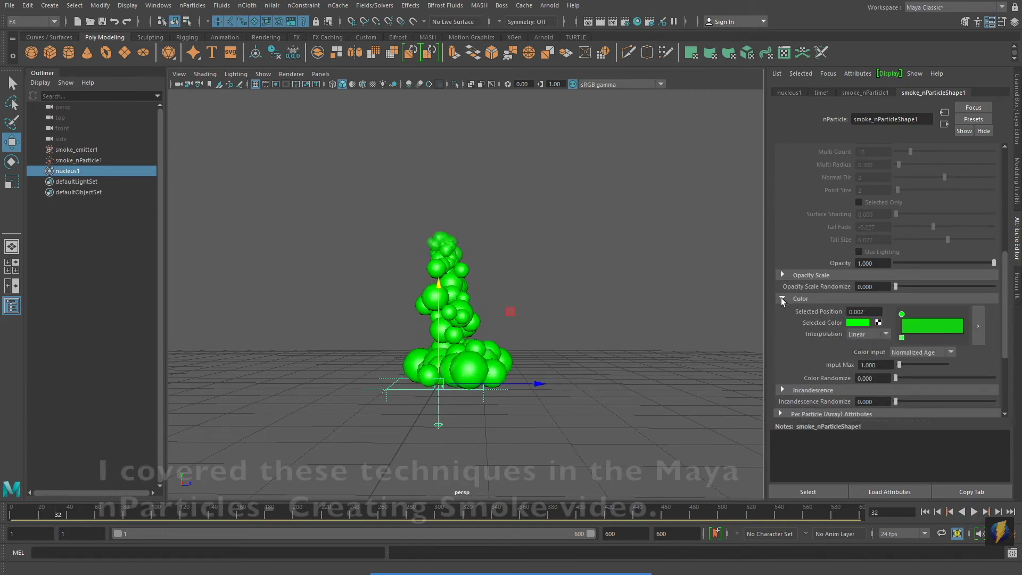
# Step: Flatten the Opacity Scale ramp to a single value of 1 and replay the simulation
pyautogui.click(782, 299)
pyautogui.click(783, 274)
pyautogui.click(962, 314)
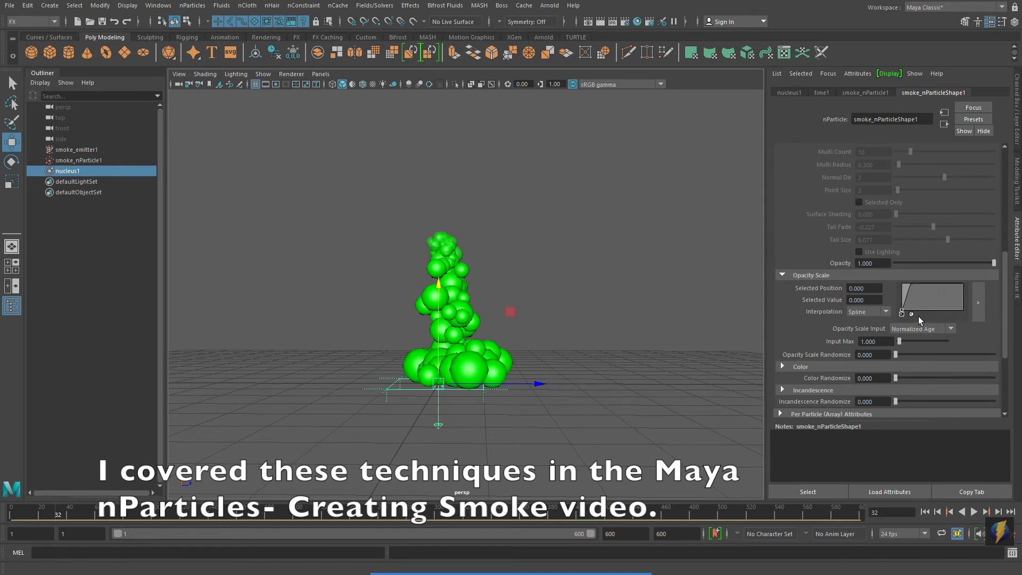
pyautogui.click(910, 314)
pyautogui.moveTo(902, 313); pyautogui.dragTo(900, 283)
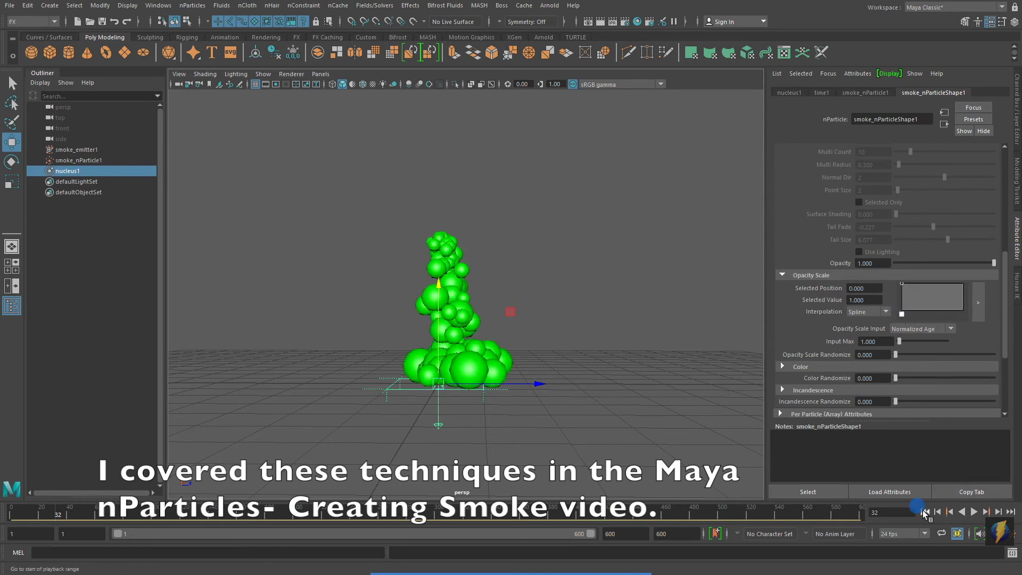
pyautogui.click(975, 512)
# Step: Set particle Radius to 0.328 and add a Radius Scale ramp point at position 0.374, value 1, then replay
pyautogui.click(974, 511)
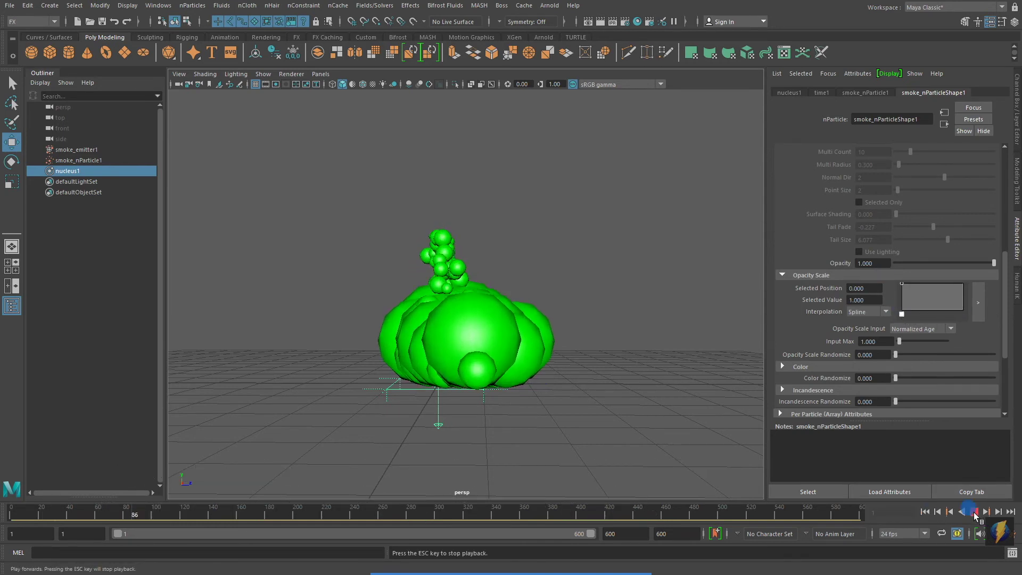
pyautogui.scroll(5, 909, 249)
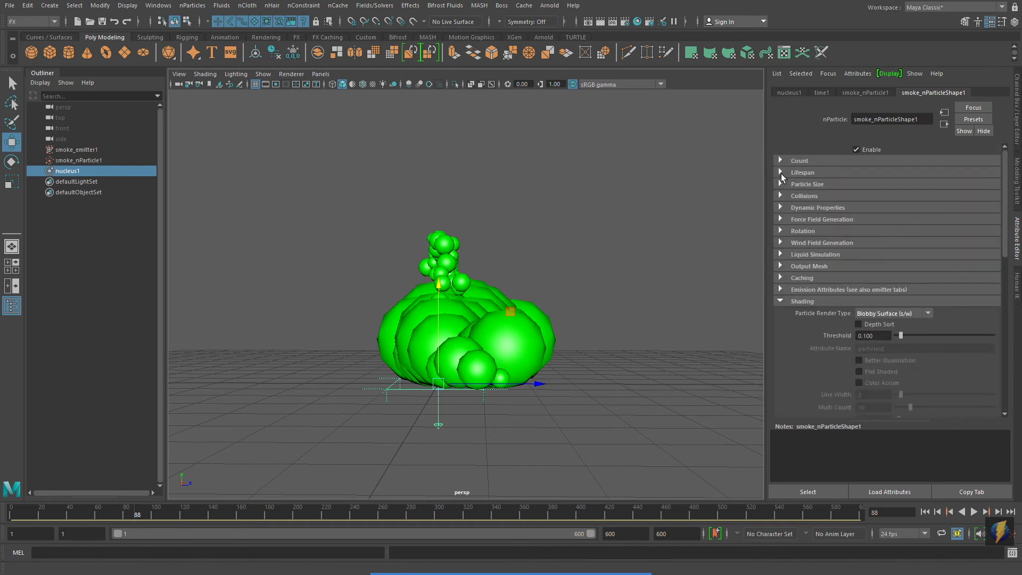
pyautogui.click(834, 185)
pyautogui.moveTo(900, 195); pyautogui.dragTo(898, 197)
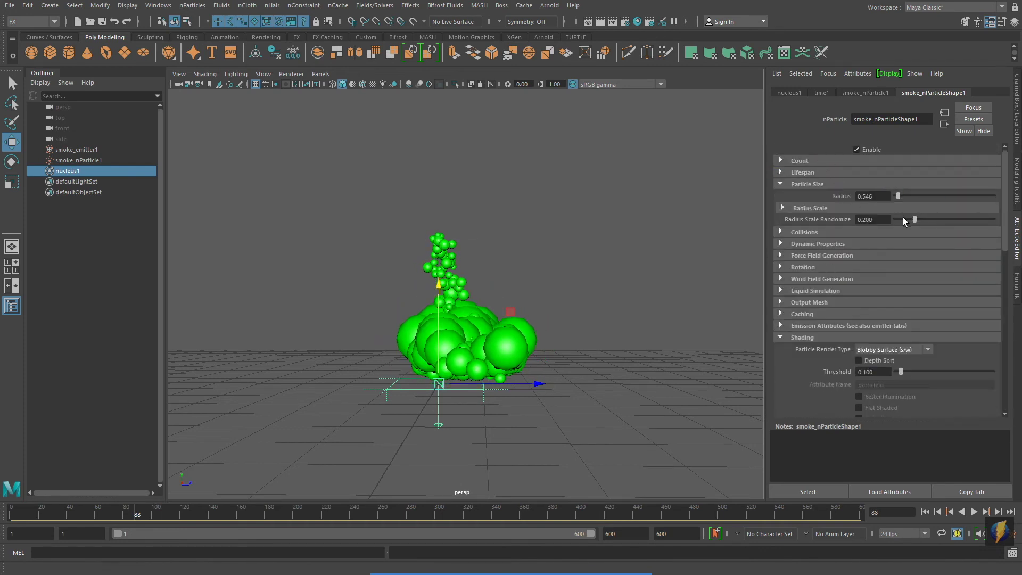
pyautogui.click(781, 208)
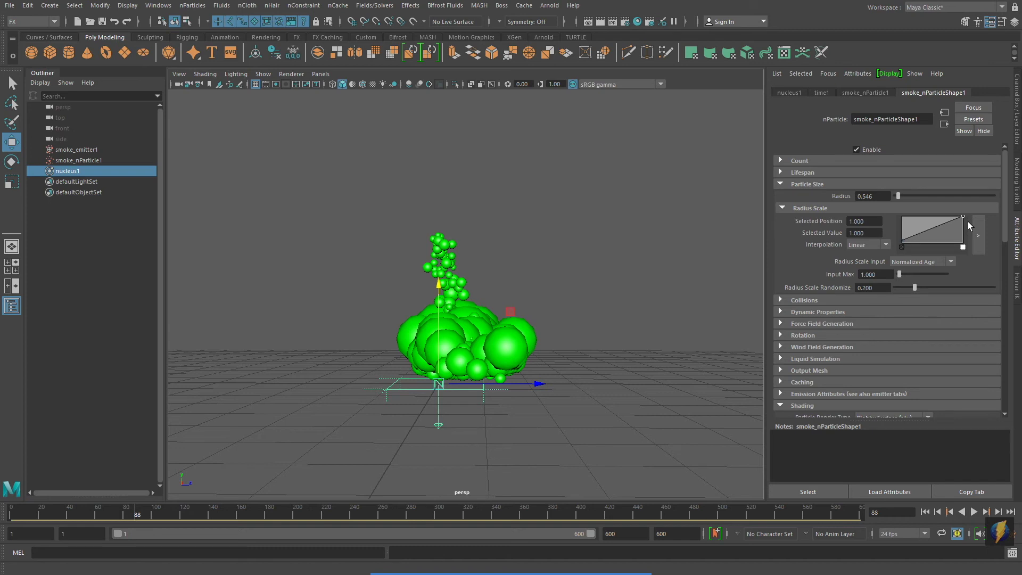
pyautogui.moveTo(914, 234); pyautogui.dragTo(896, 196)
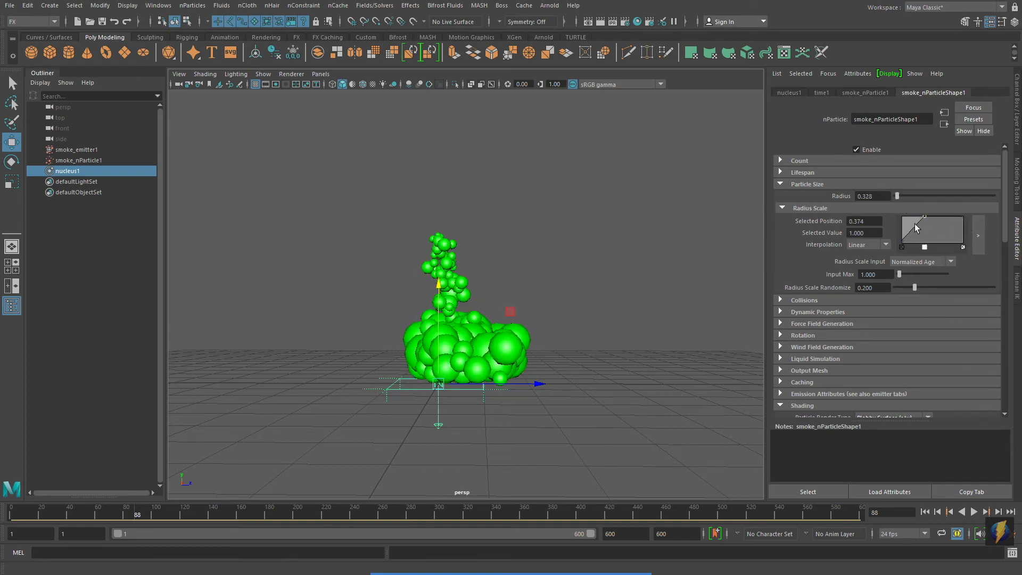
pyautogui.click(925, 511)
pyautogui.click(974, 511)
pyautogui.click(974, 511)
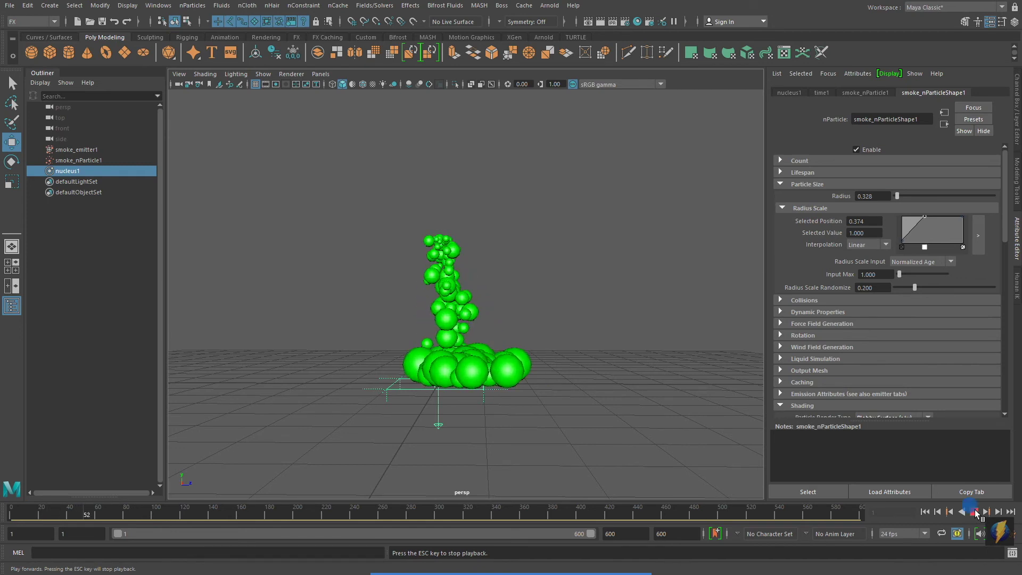
pyautogui.click(779, 300)
# Step: Raise the collision Bounce from 0 to 1.000 and replay from the first frame
pyautogui.scroll(-3, 953, 350)
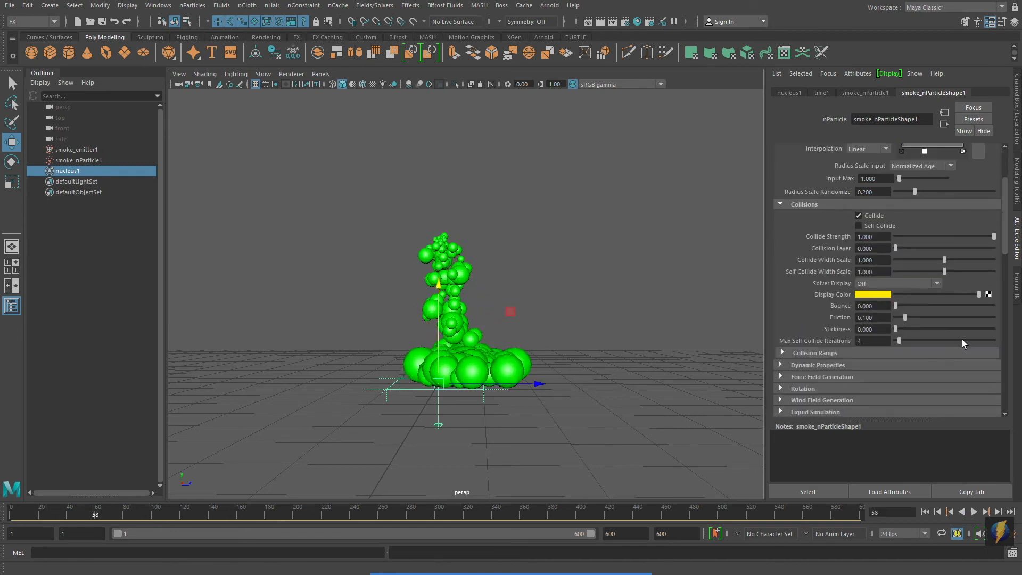
pyautogui.moveTo(584, 569)
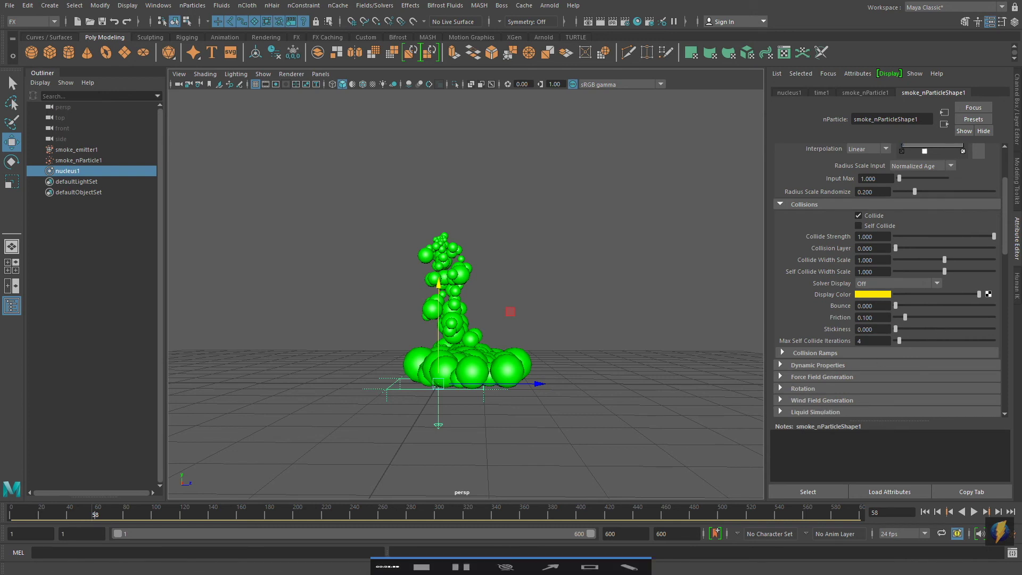
pyautogui.moveTo(633, 248); pyautogui.dragTo(669, 263)
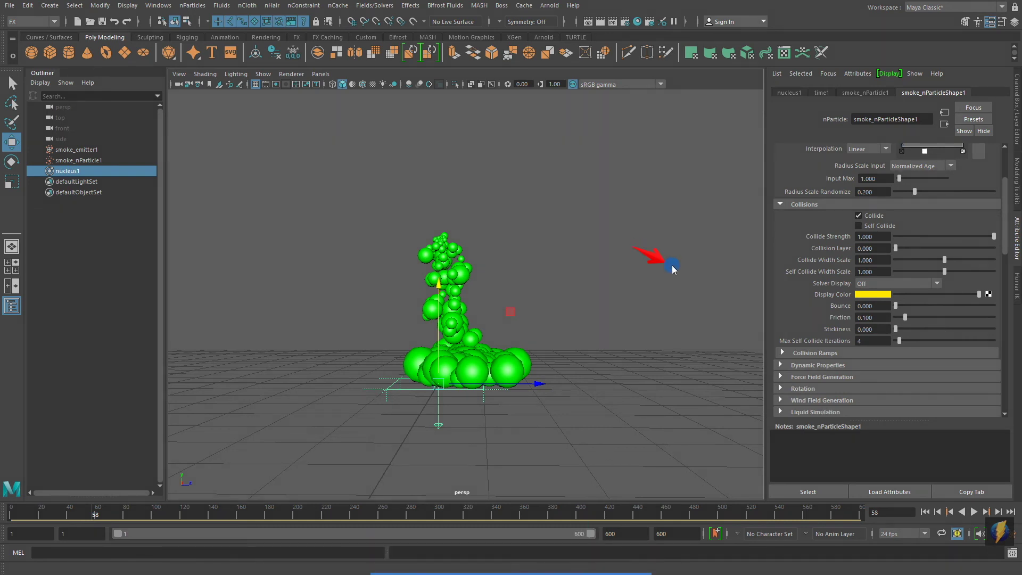
pyautogui.moveTo(896, 304); pyautogui.dragTo(1011, 305)
pyautogui.click(927, 513)
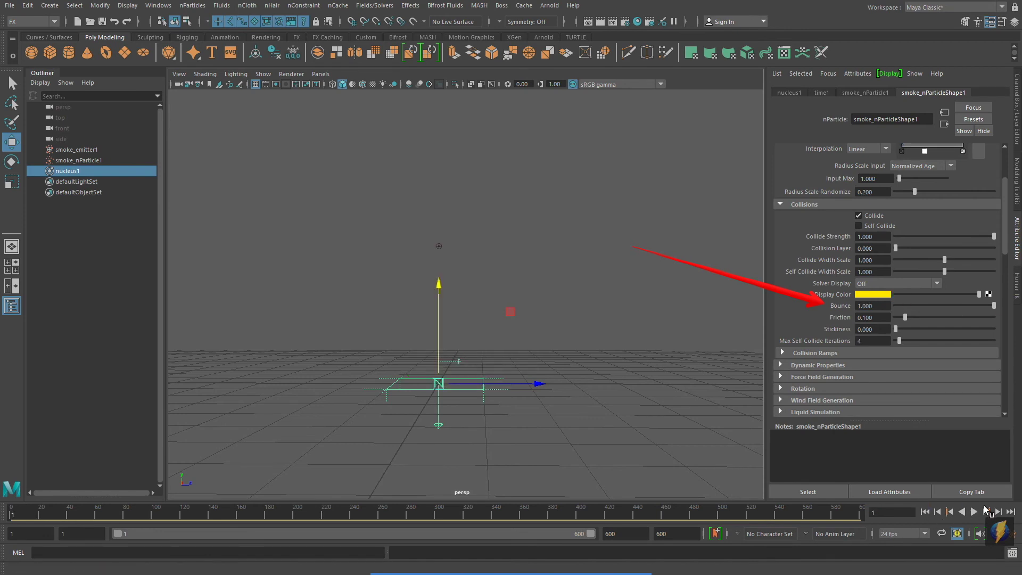
pyautogui.click(974, 511)
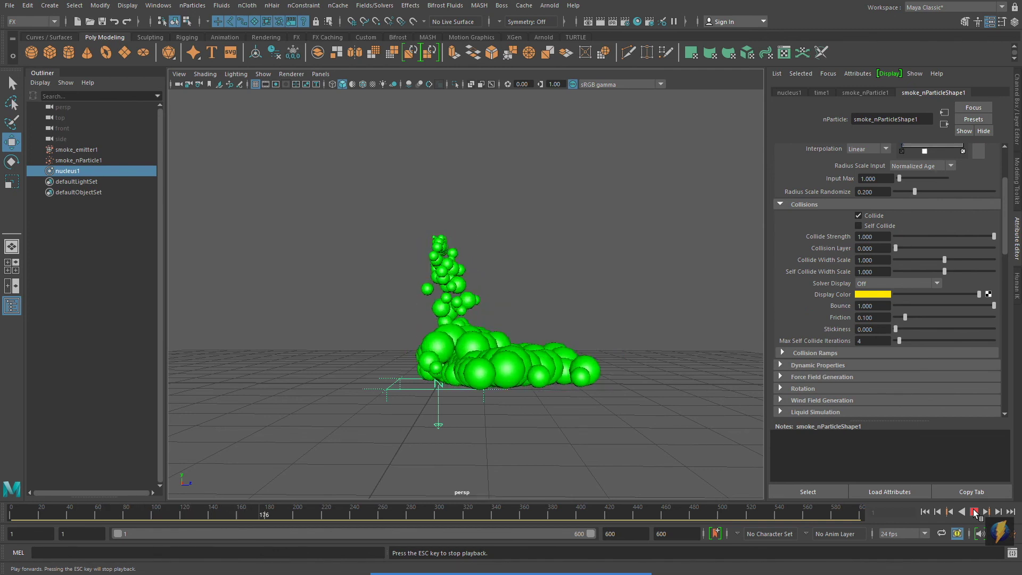
pyautogui.click(973, 512)
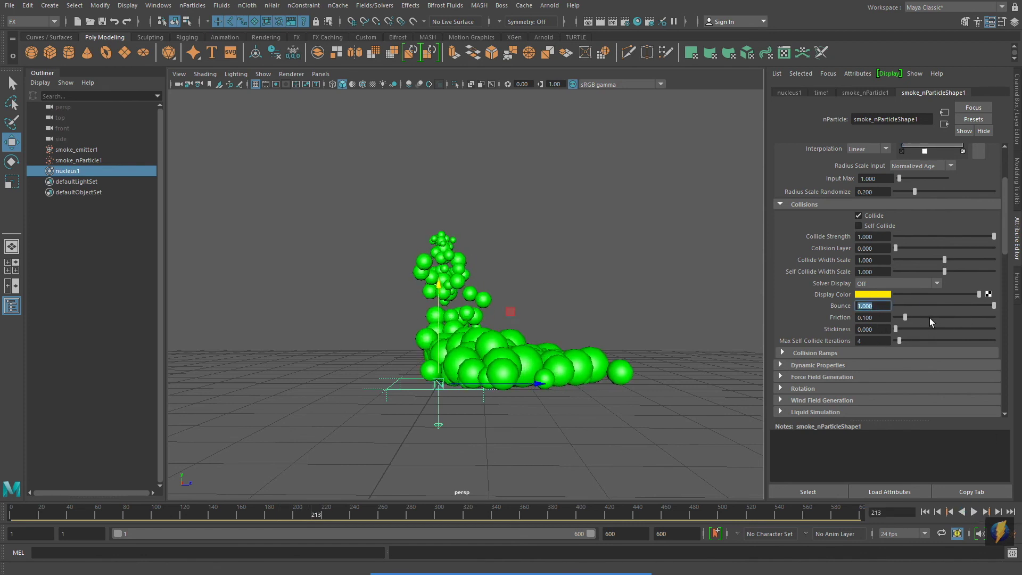
# Step: Enter a Bounce of 2 and replay the simulation from the first frame
pyautogui.write('2')
pyautogui.press('Return')
pyautogui.click(924, 512)
pyautogui.click(973, 512)
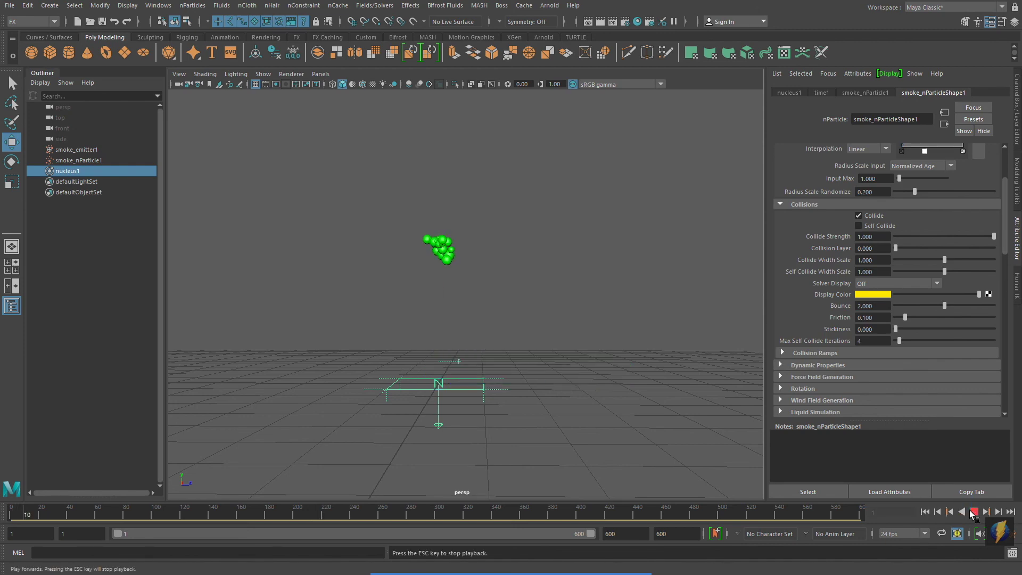